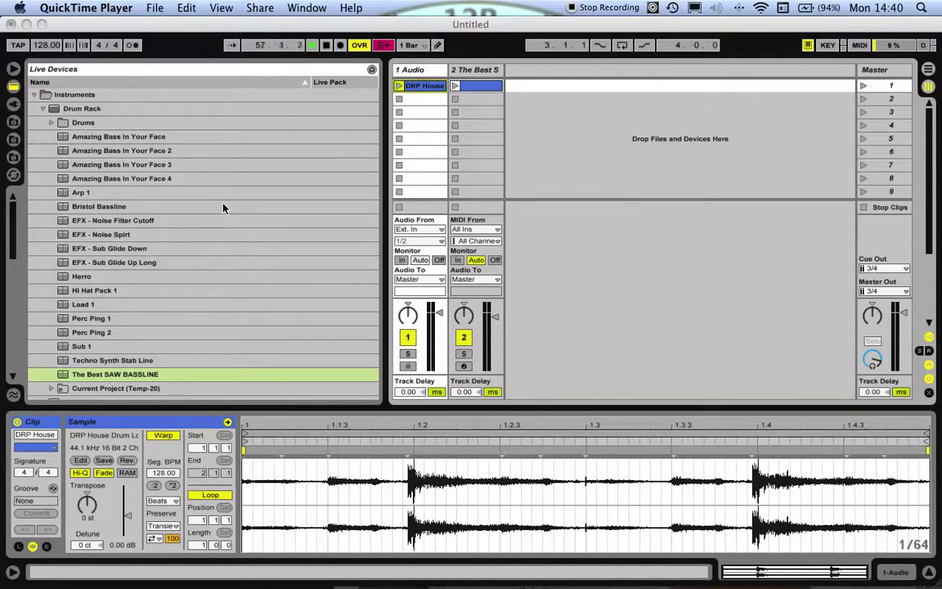
Expand Drum Rack > Drums, select Kicks 1, then play and stop Scene 1's clips
left_click(53, 124)
left_click(52, 124)
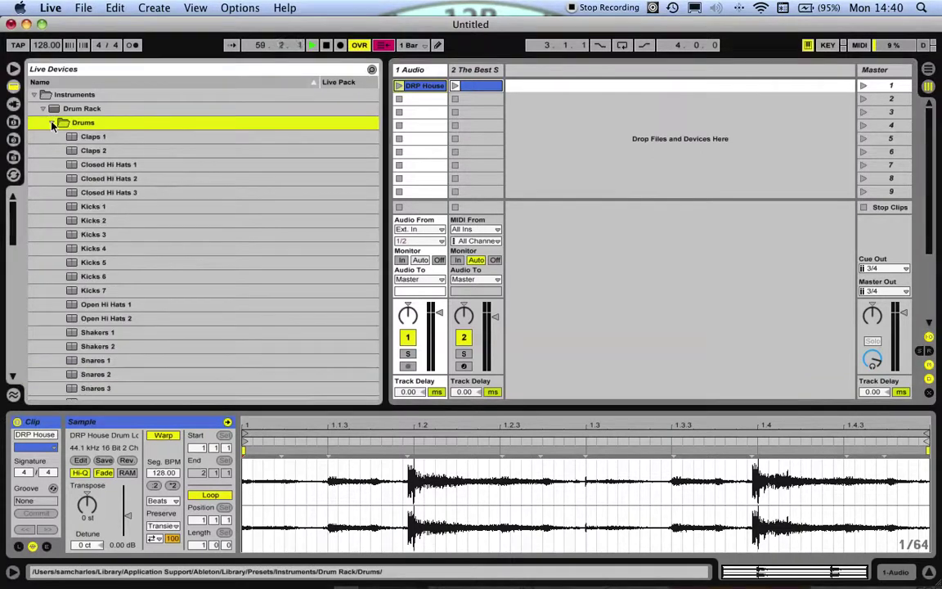
left_click(81, 209)
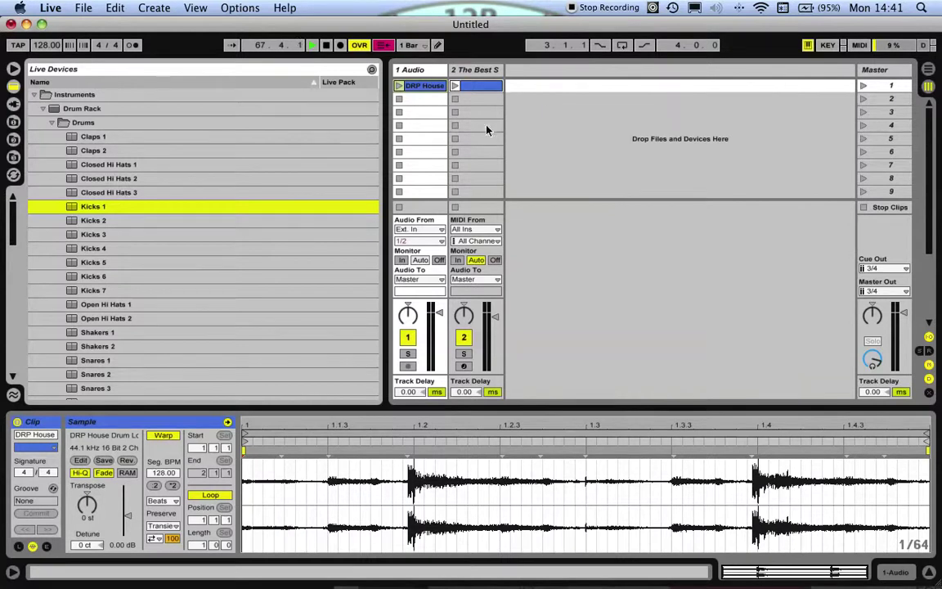
left_click(863, 87)
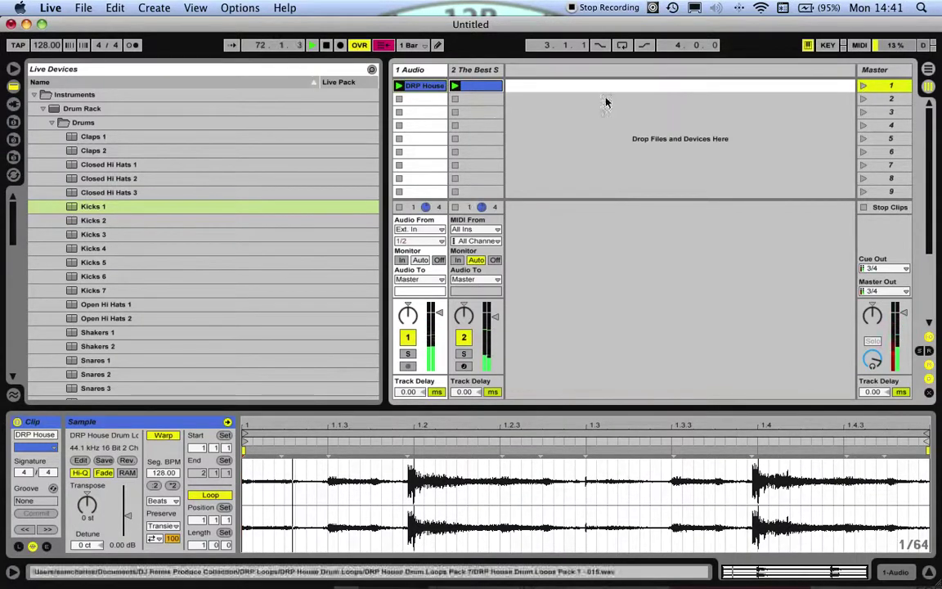
left_click(863, 98)
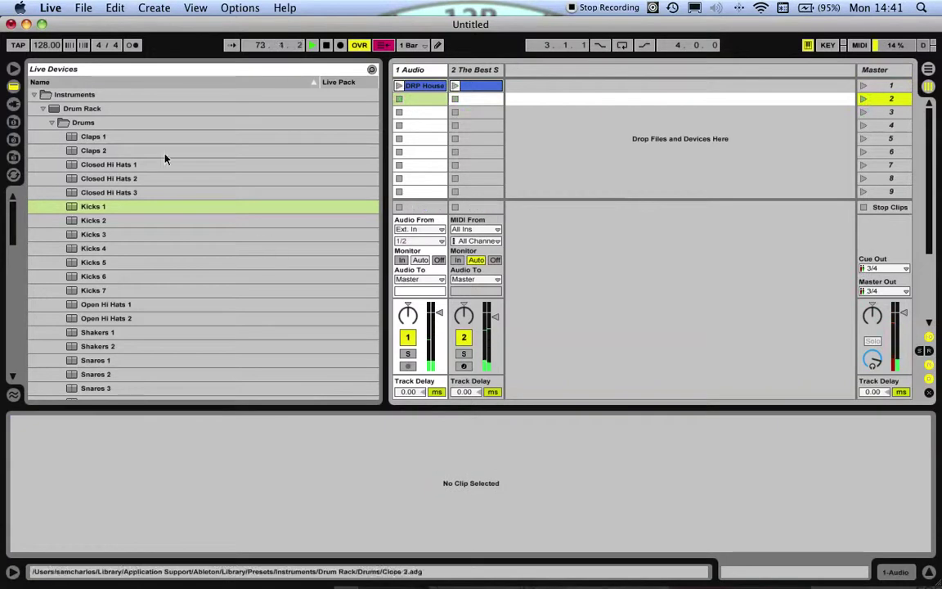
Drag the Kicks 1 preset into the empty track area to create MIDI track '3 Kicks 1'
left_click(98, 206)
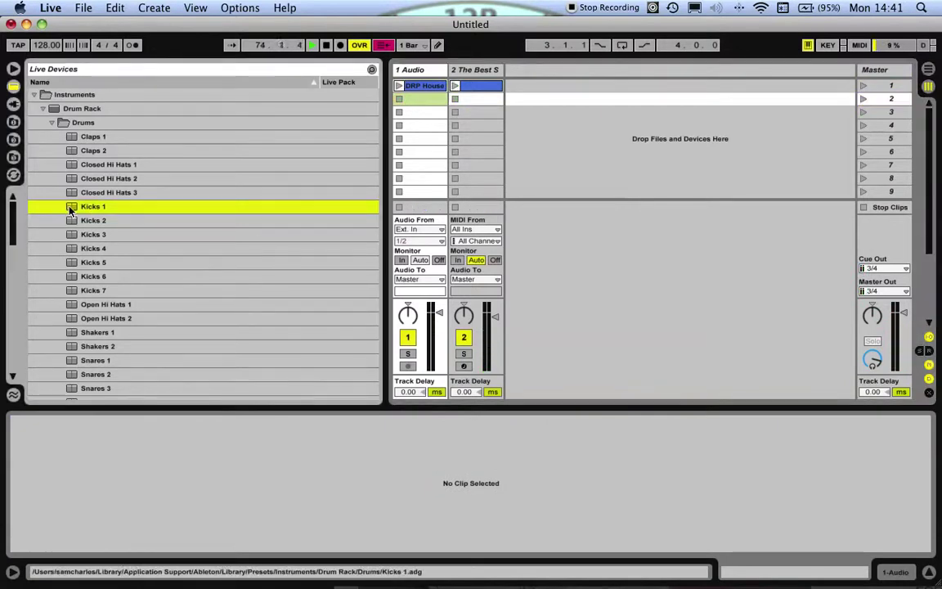
left_click_drag(511, 179, 531, 75)
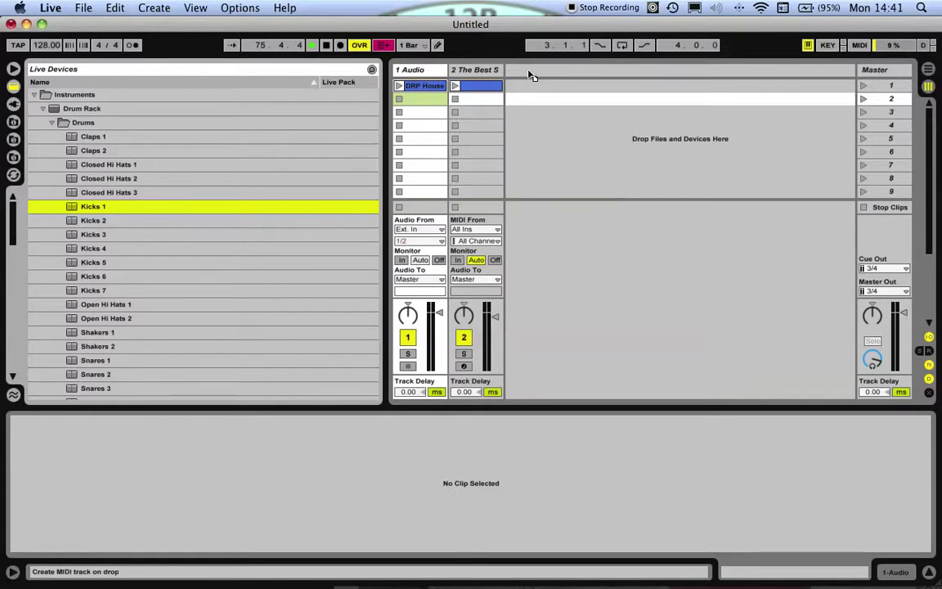
left_click_drag(529, 75, 529, 75)
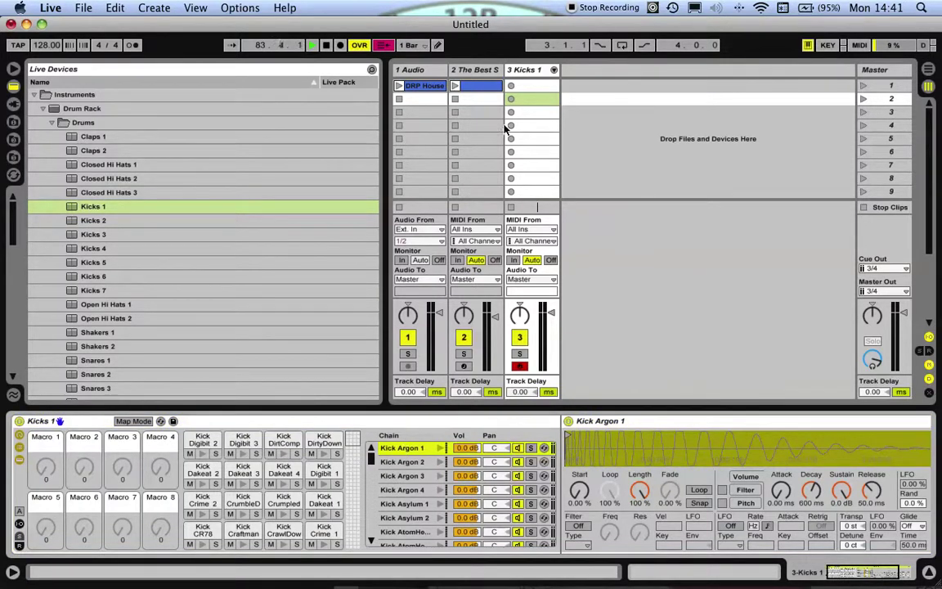
Create a clip on track 3 and fill the bar with four quarter-bar Kick DirtyDown notes
double_click(532, 86)
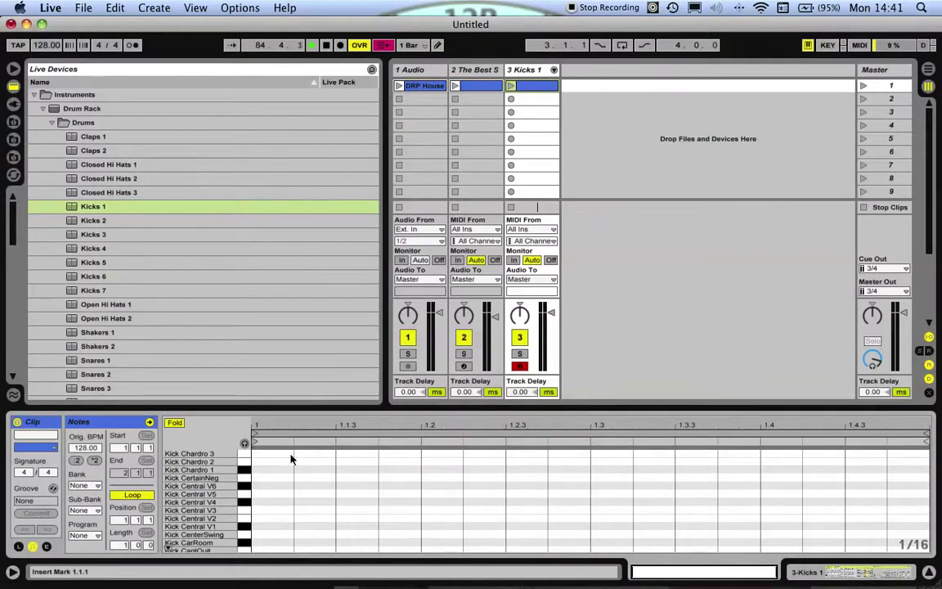
scroll(360, 470, "up", 3)
double_click(279, 455)
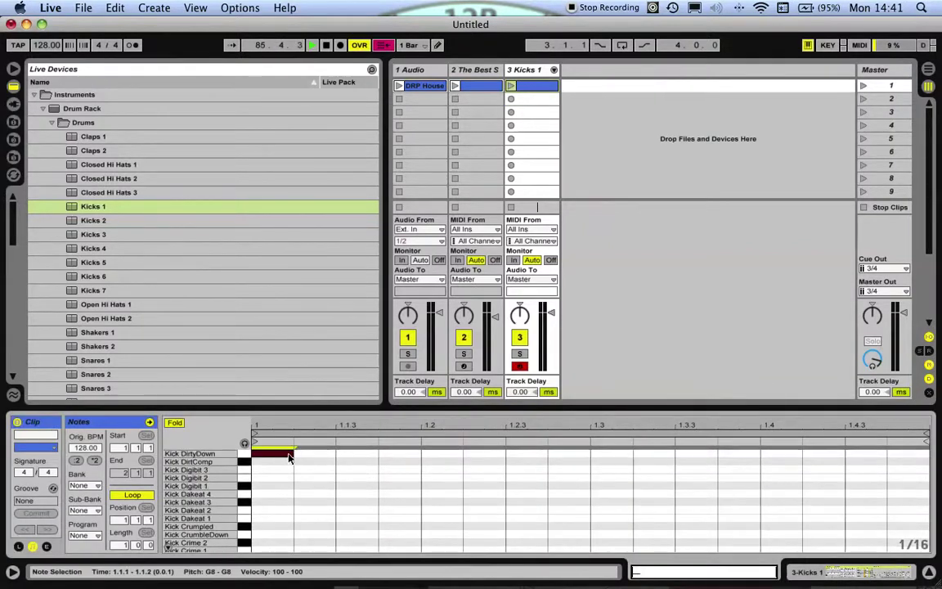
left_click_drag(293, 455, 421, 462)
key("super+d")
key("super+d")
key("super+d")
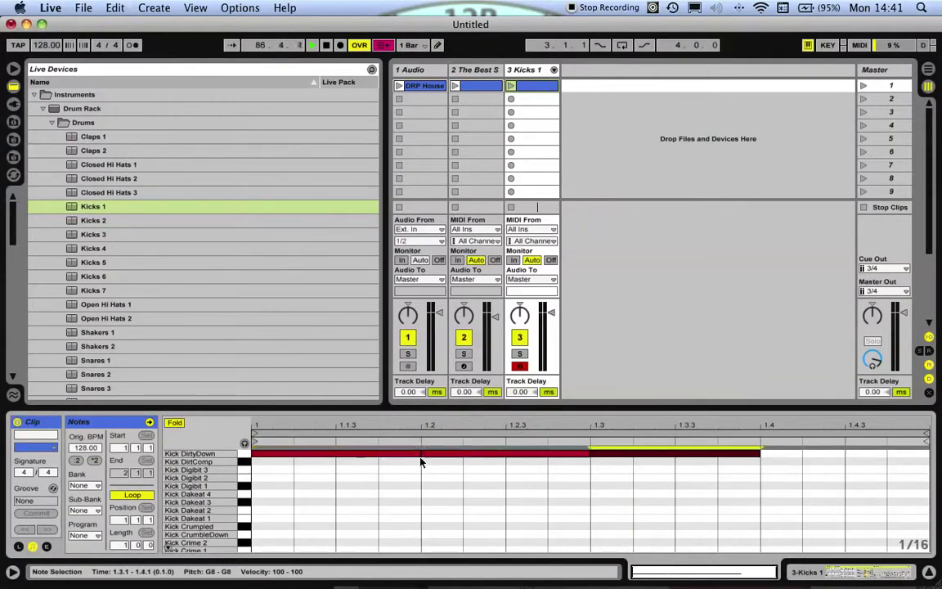
Select all four kick notes and launch the new kick clip on track 3
left_click(536, 491)
key("super+a")
left_click(534, 528)
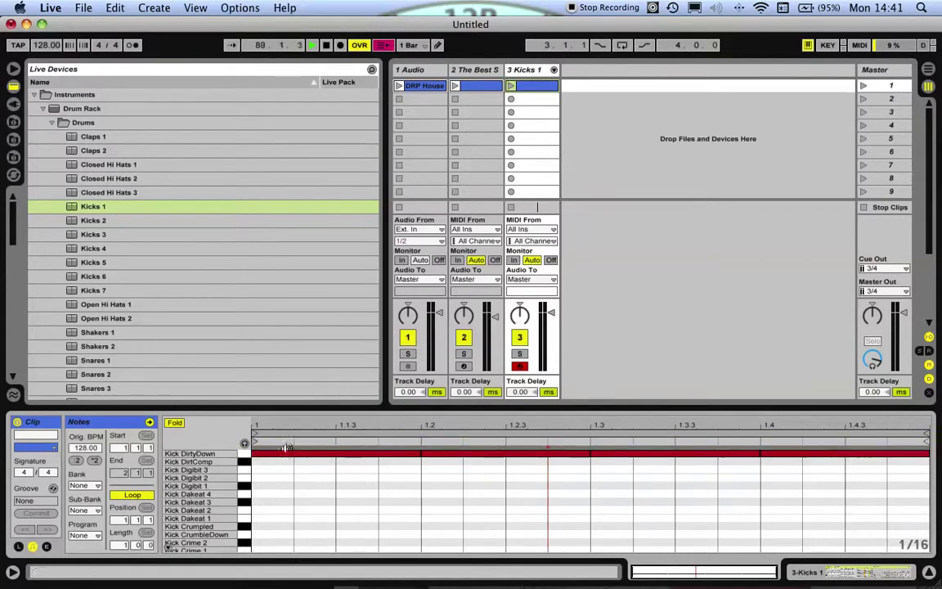
left_click_drag(358, 483, 794, 400)
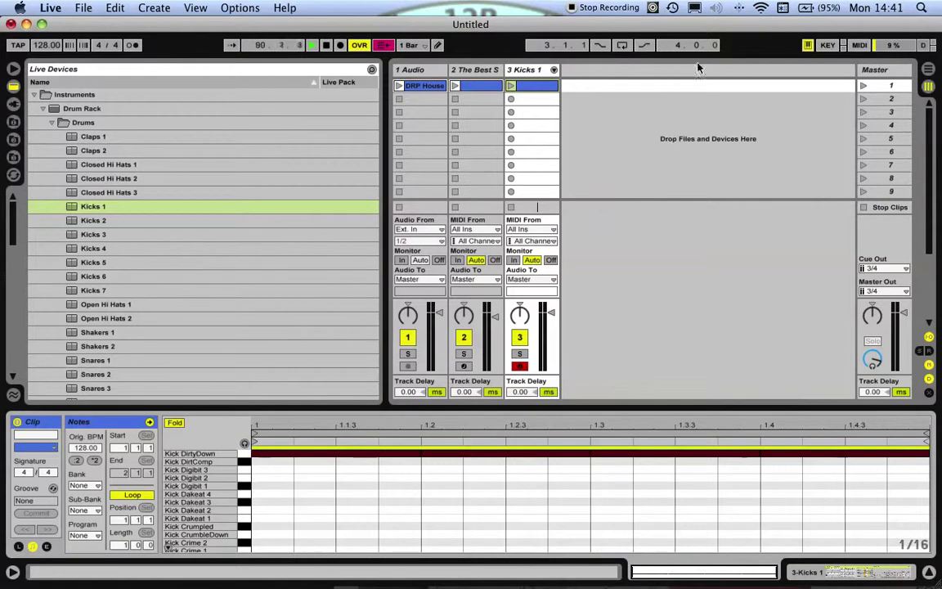
left_click(512, 86)
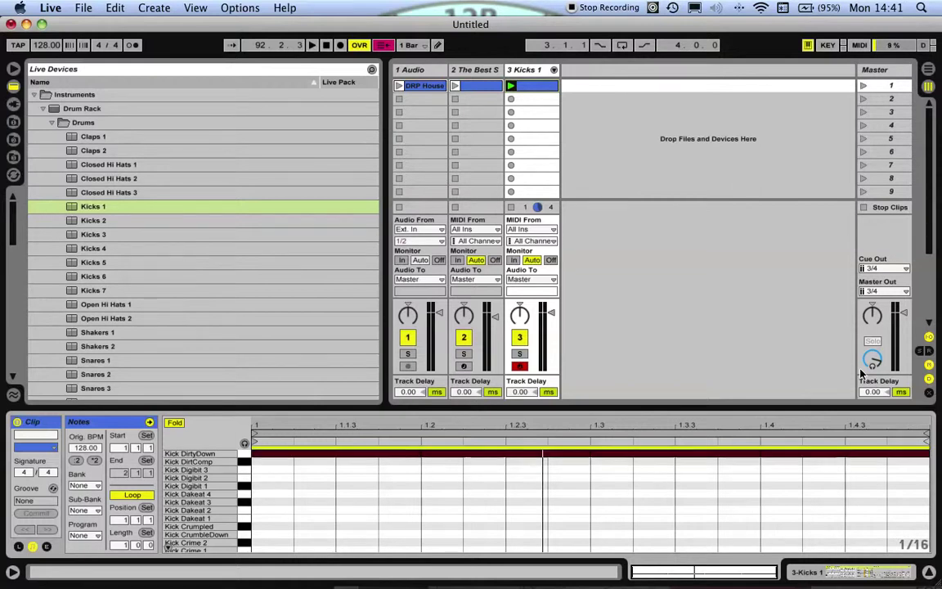
Play scene 1 and lower track 1's volume to -3.6 dB, then deselect the kick notes
left_click(864, 86)
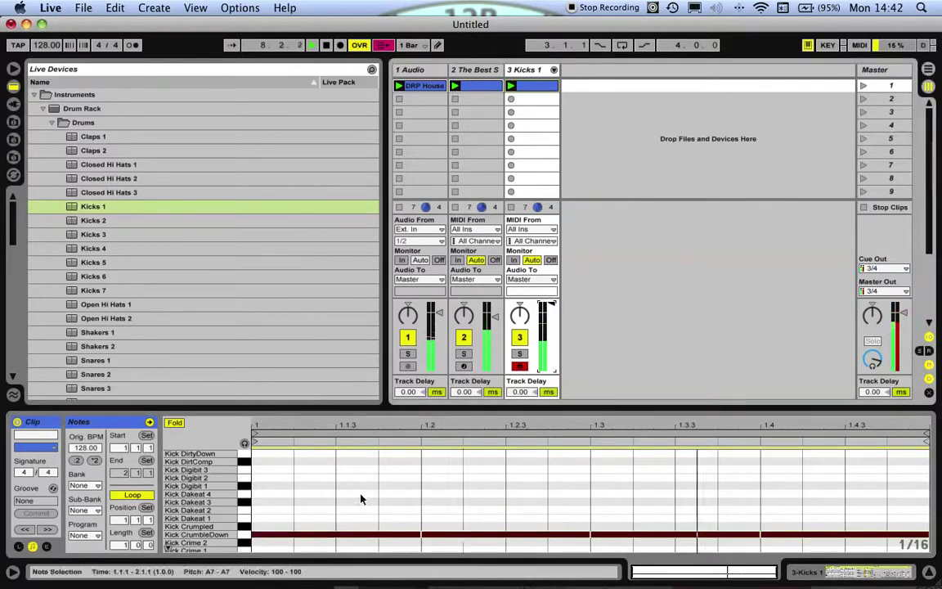
scroll(362, 498, "down", 2)
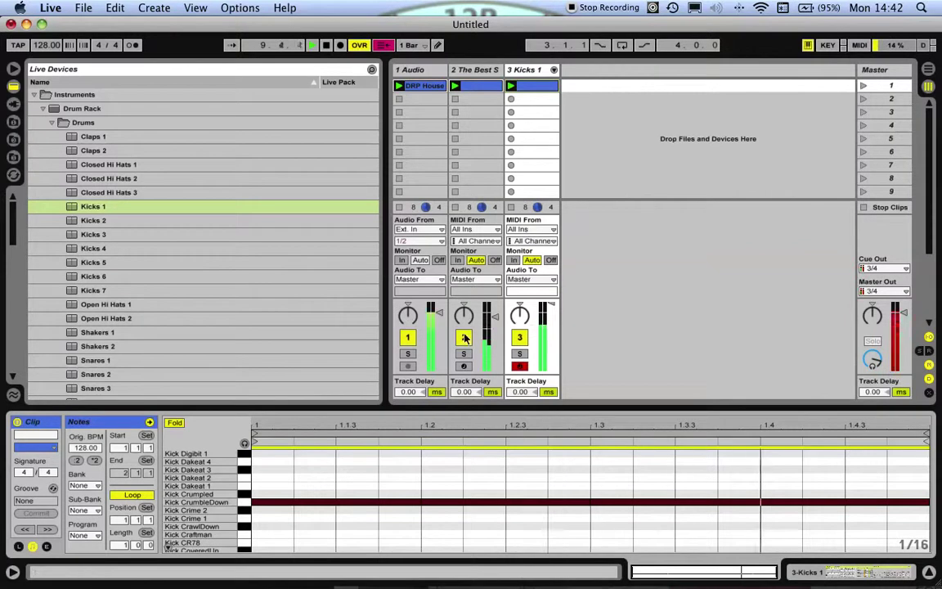
left_click_drag(440, 313, 439, 320)
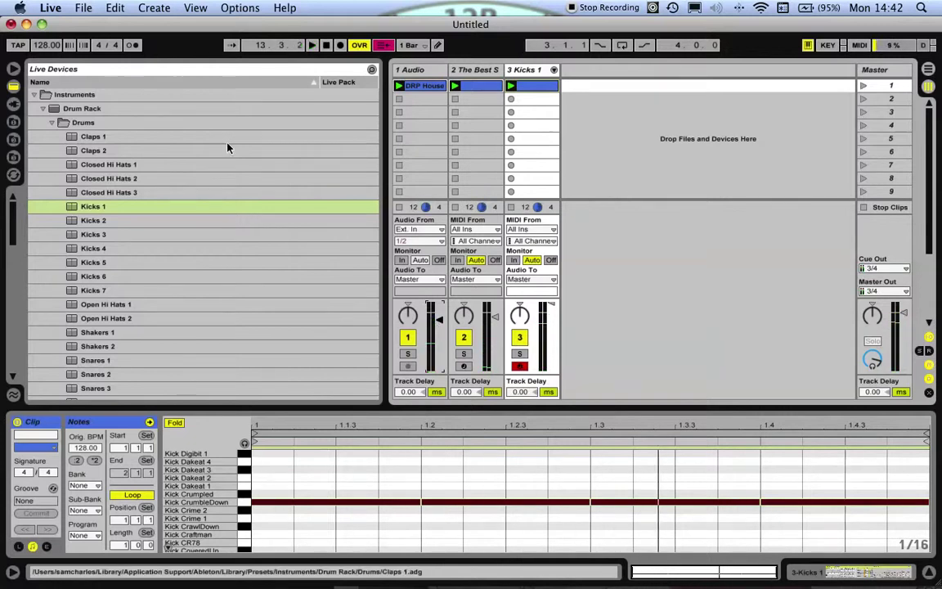
left_click(368, 459)
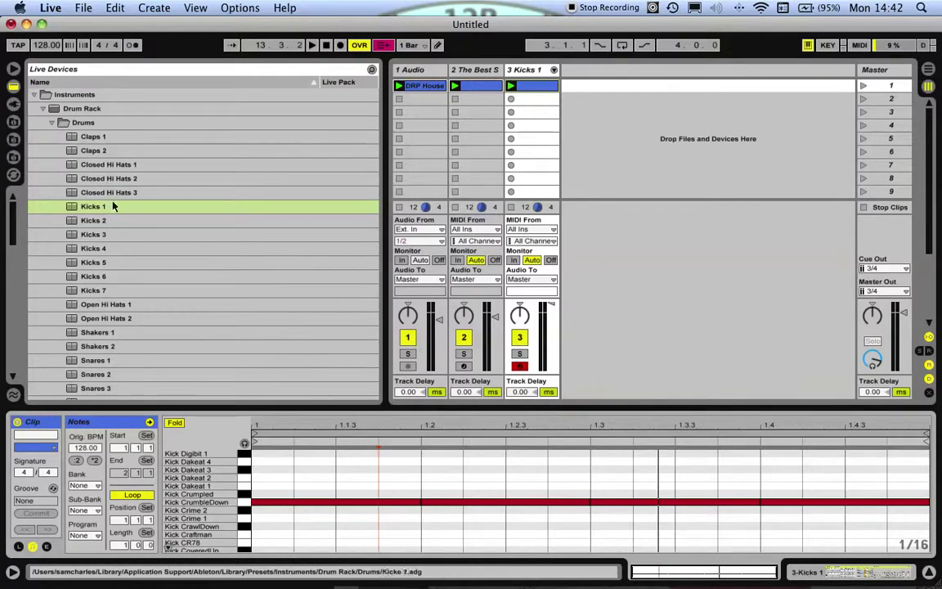
Drag Claps 1 into the track area to create track '4 Claps 1' and select its first slot
left_click(90, 137)
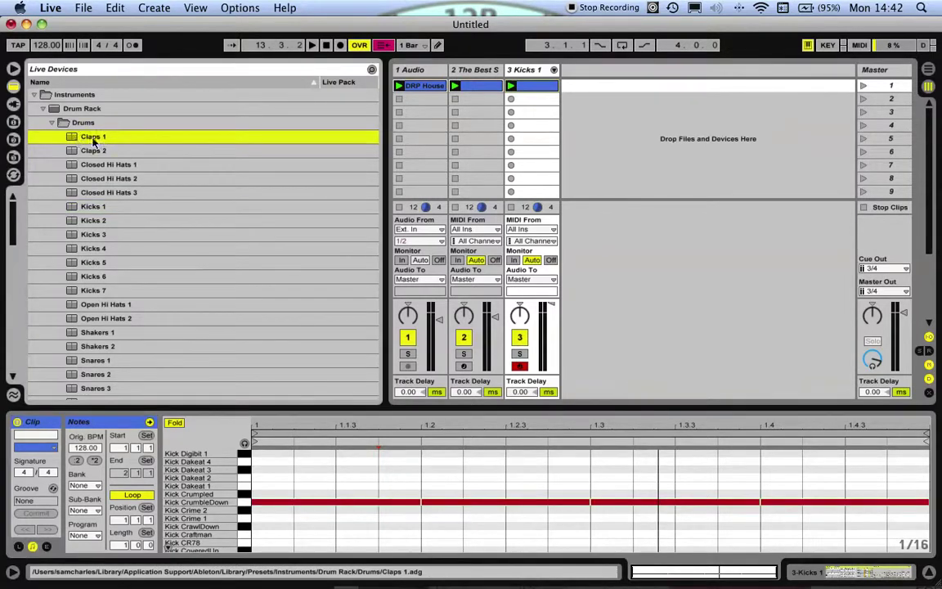
left_click_drag(102, 141, 645, 64)
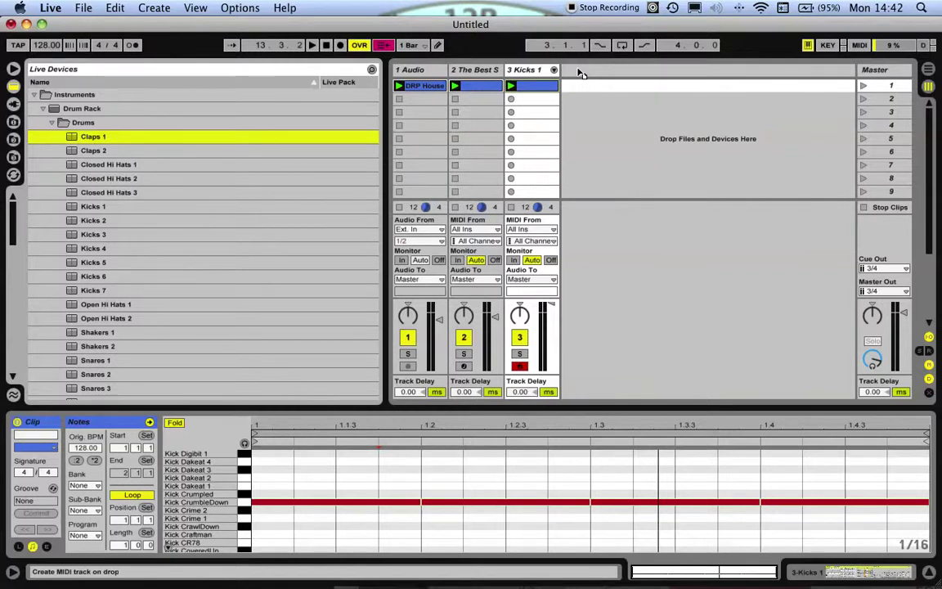
left_click_drag(578, 74, 578, 73)
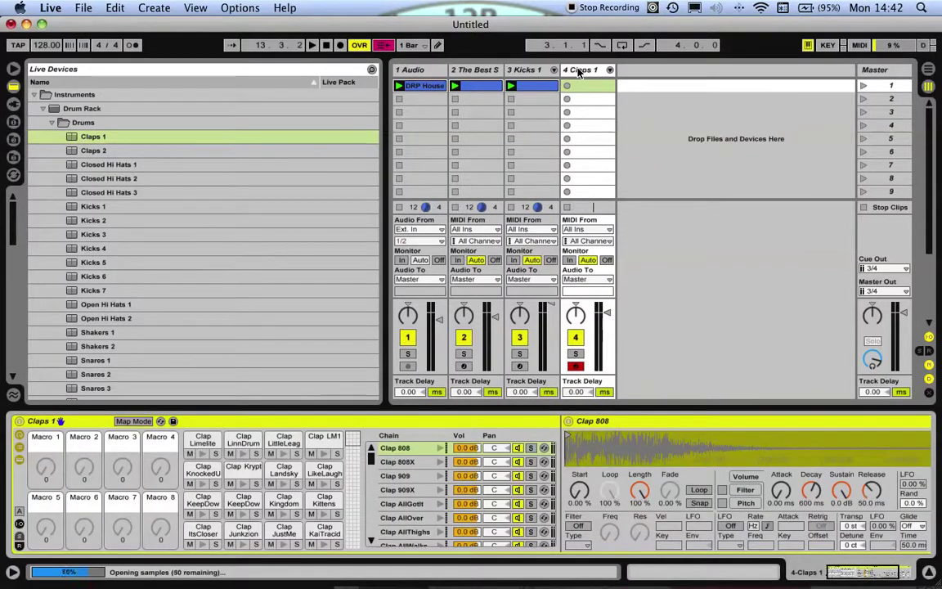
left_click(544, 86)
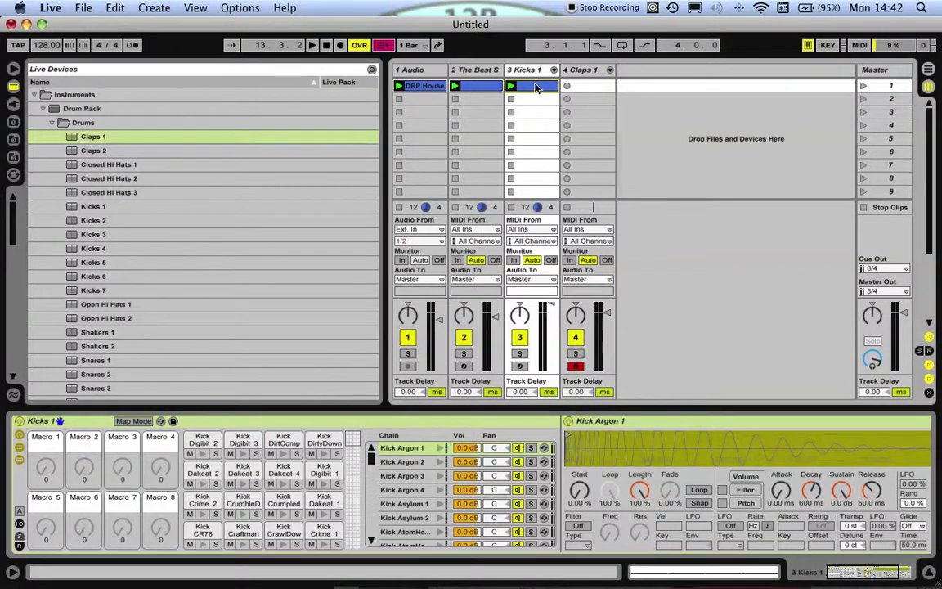
left_click(600, 87)
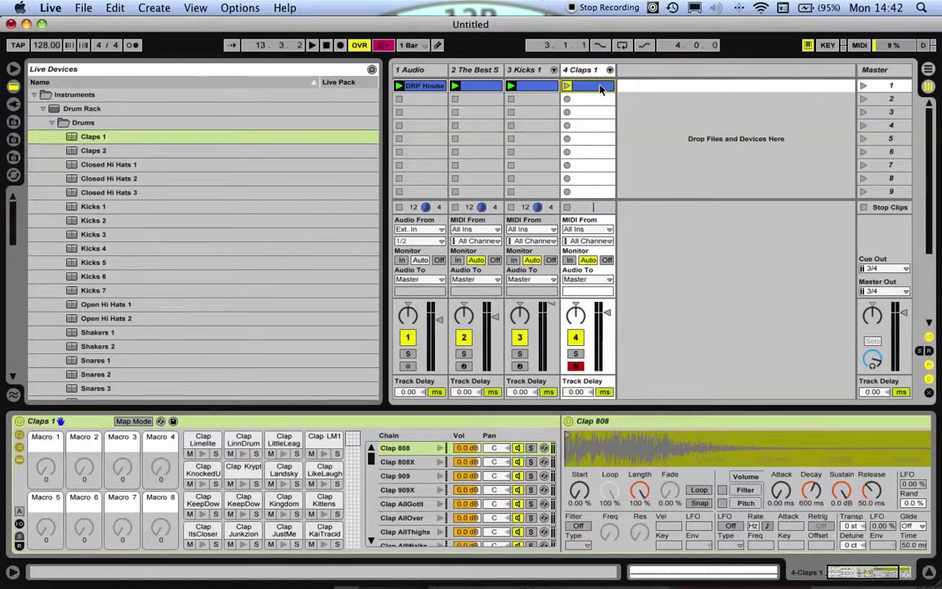
Trim part of the long clap note in the Claps 1 clip and play scene 1
double_click(600, 87)
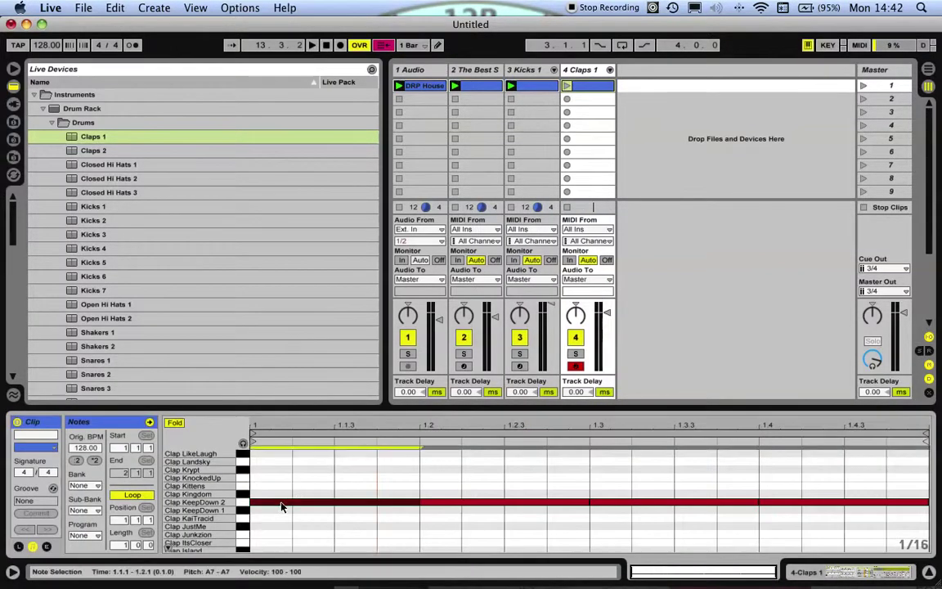
left_click_drag(628, 512, 623, 501)
key("Delete")
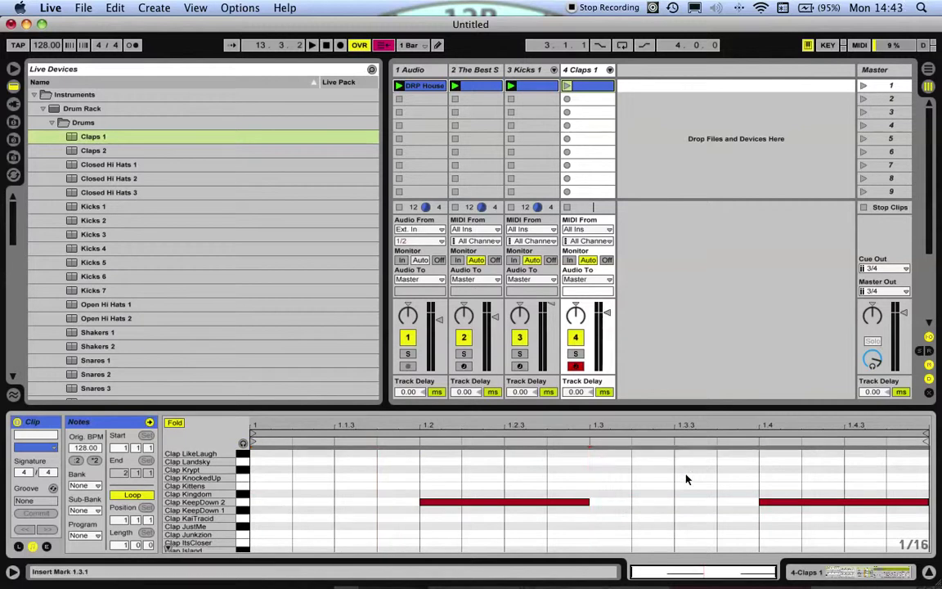
left_click(466, 502)
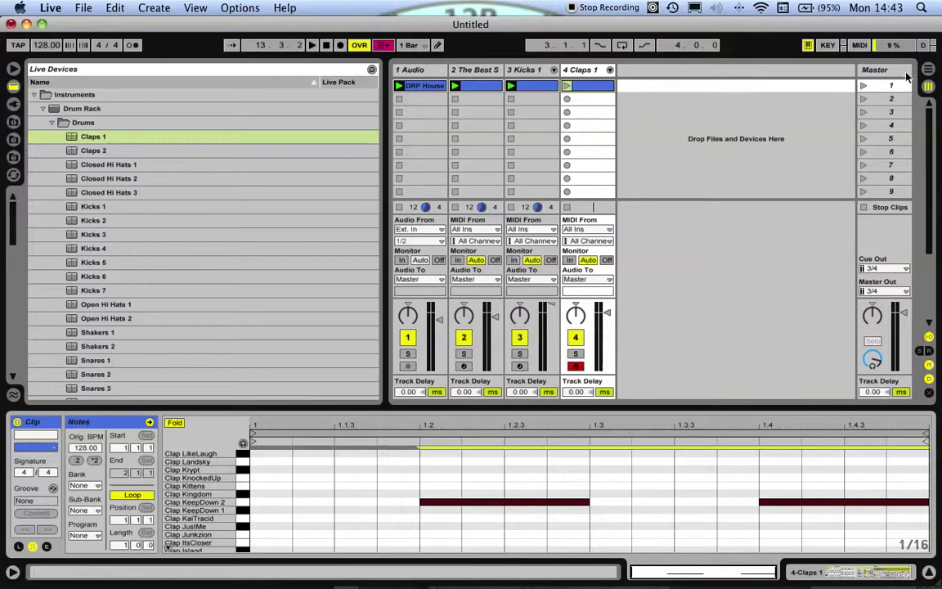
left_click(864, 85)
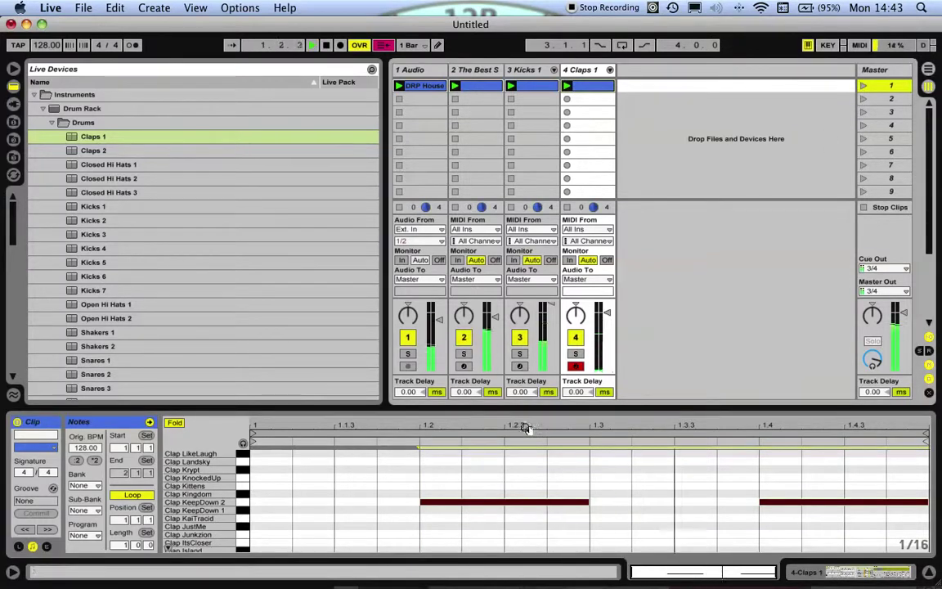
Select all clap notes and move them down one row to G#7
left_click(576, 354)
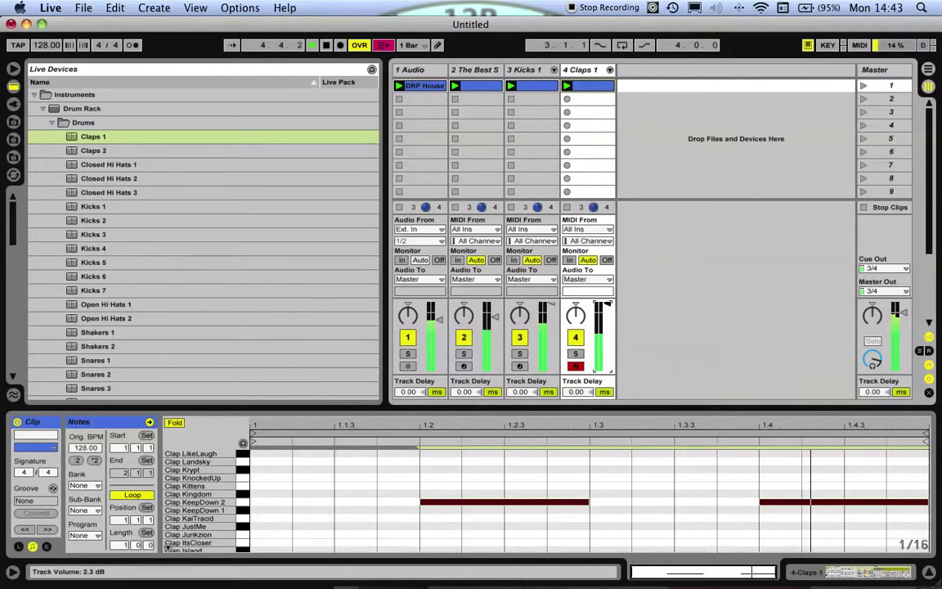
left_click(475, 476)
key("super+a")
key("space")
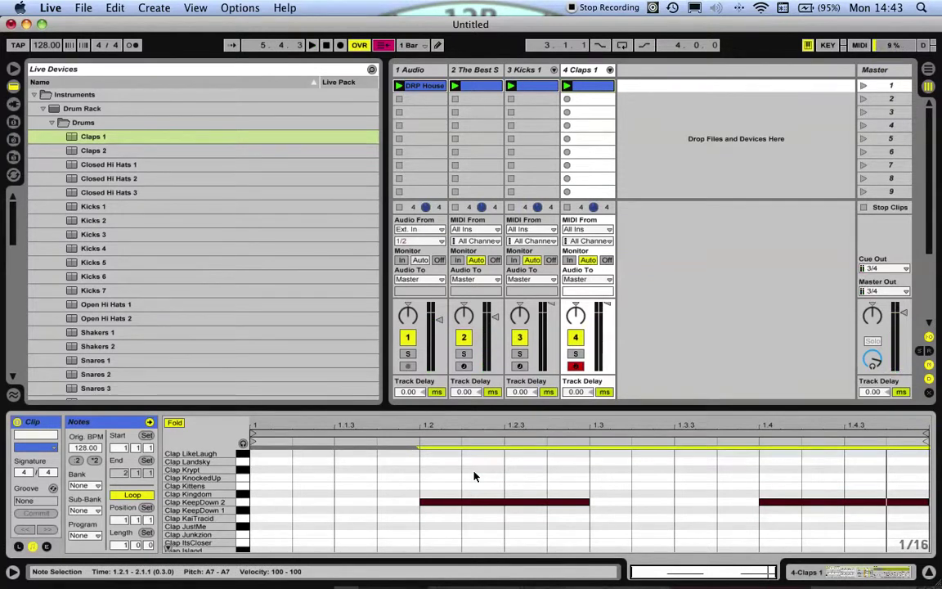
key("space")
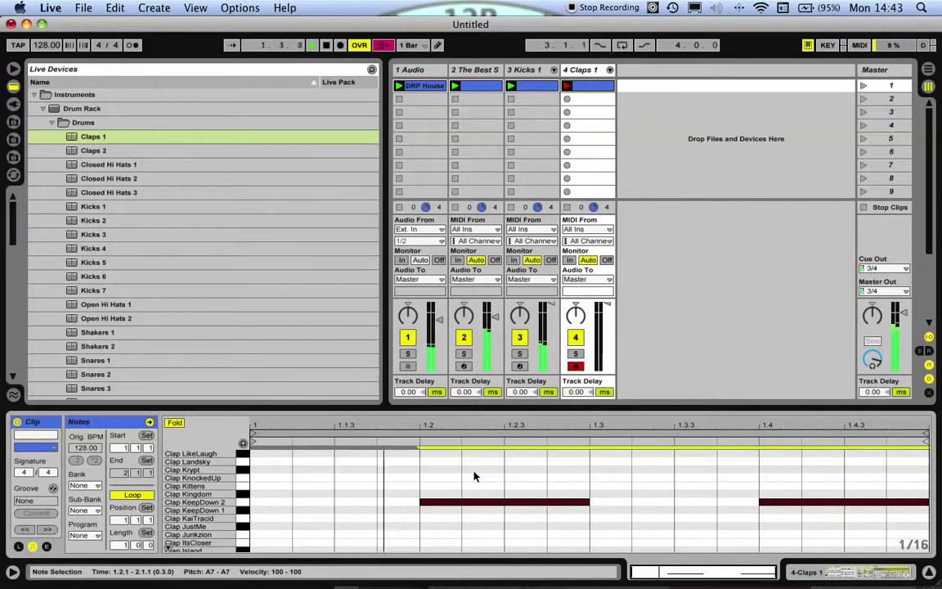
key("Down")
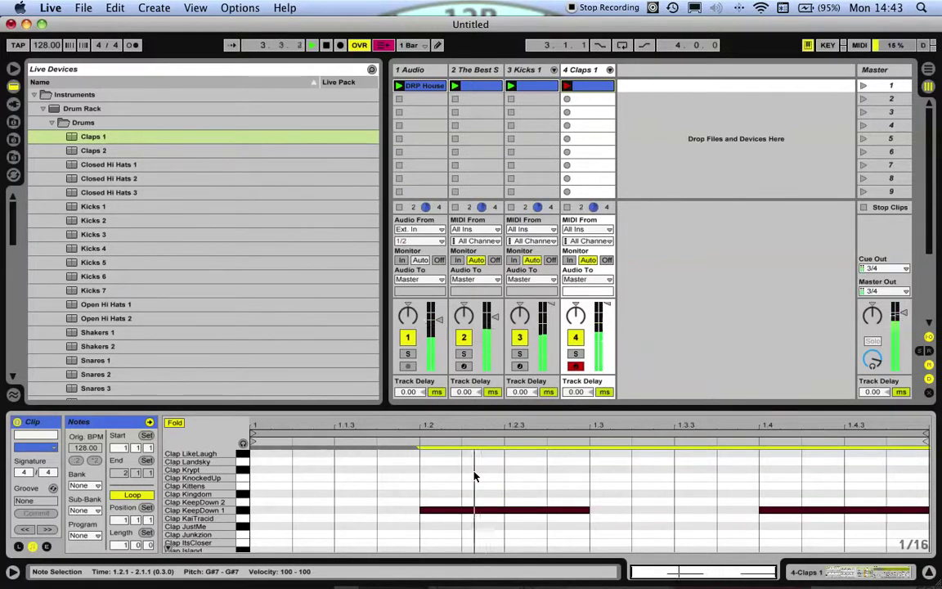
Turn off grid snapping, nudge the clap notes just before the beat, and play
key("super+4")
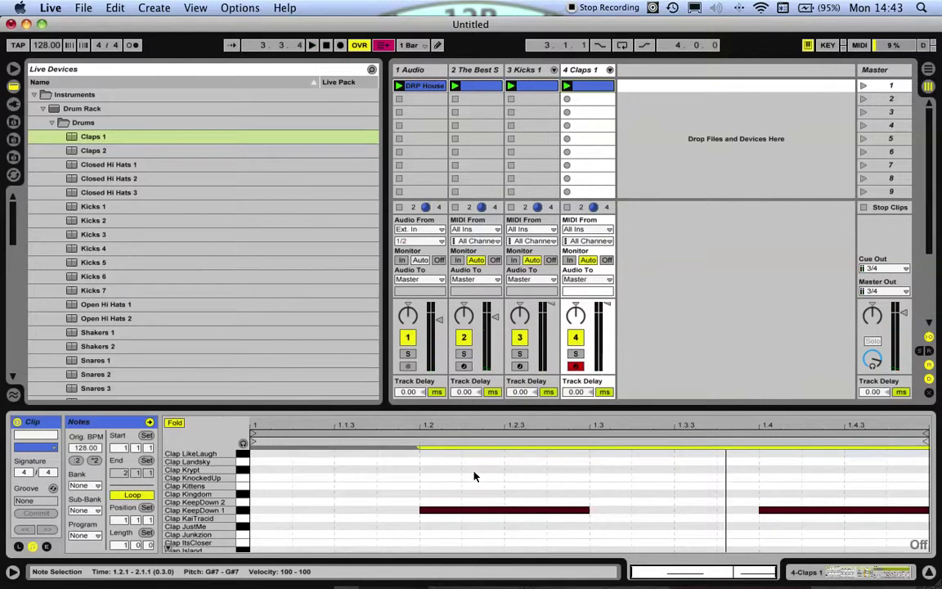
key("Left")
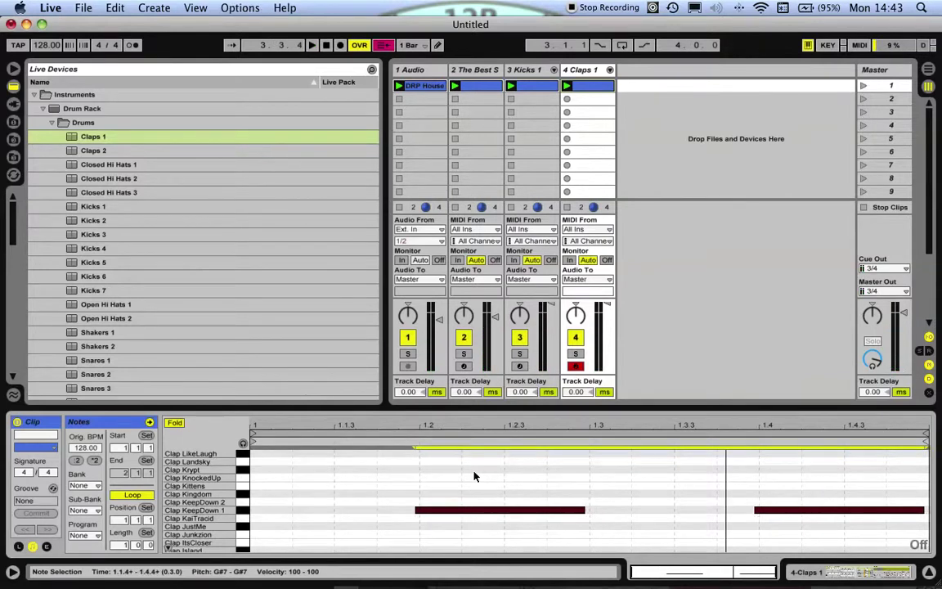
key("space")
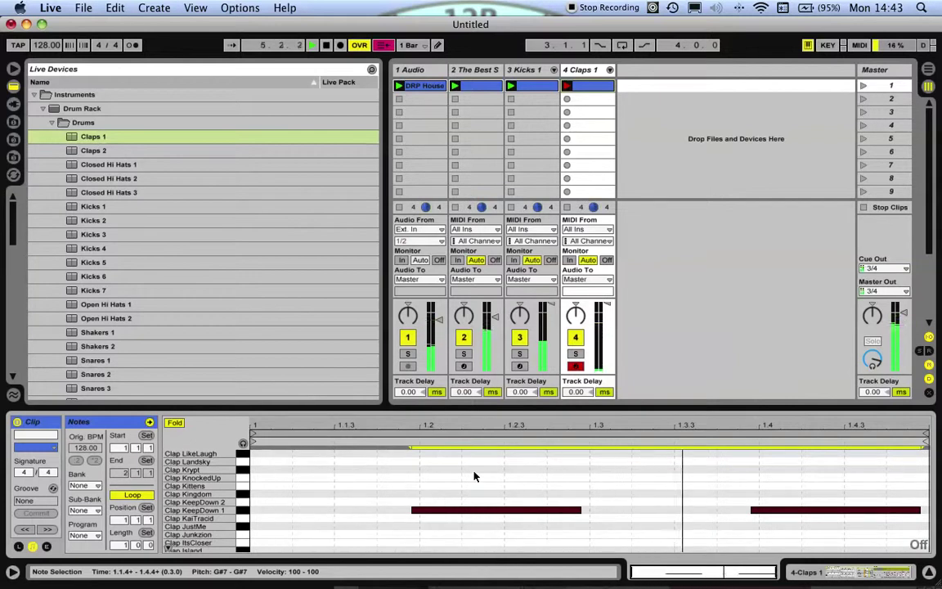
Drag Closed Hi Hats 1 from Drum Rack > Drums onto a new MIDI track 5
left_click(98, 332)
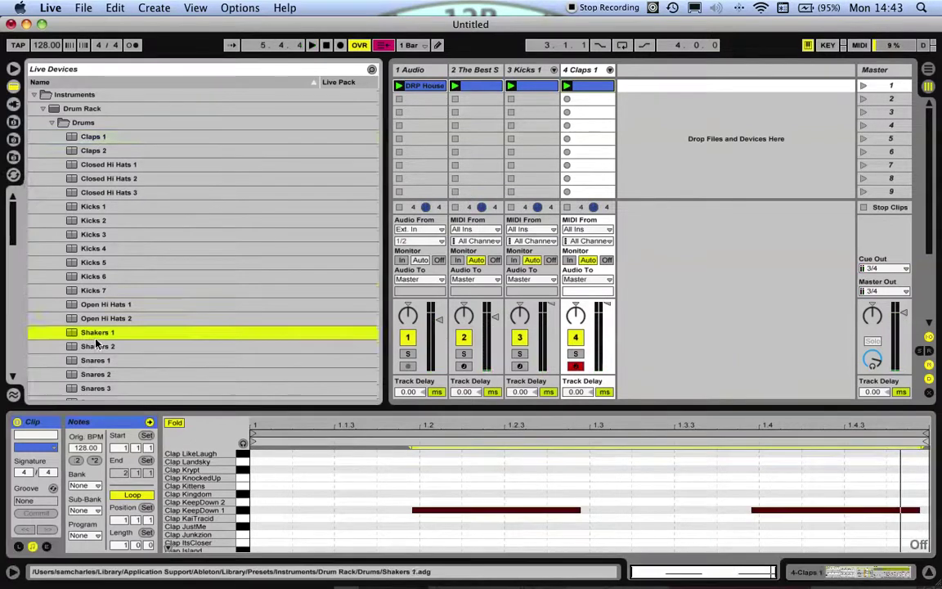
scroll(119, 360, "down", 4)
scroll(120, 361, "up", 2)
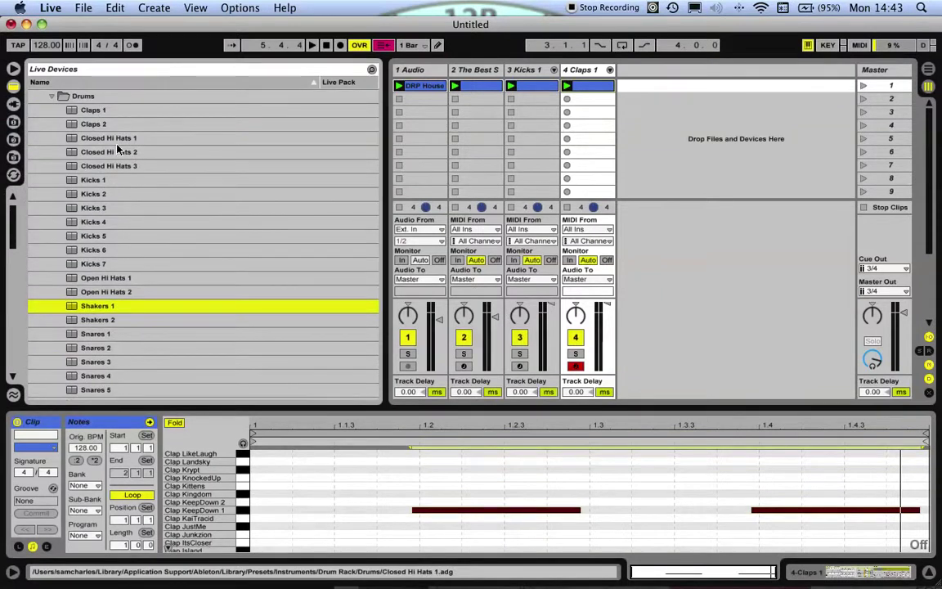
left_click(111, 138)
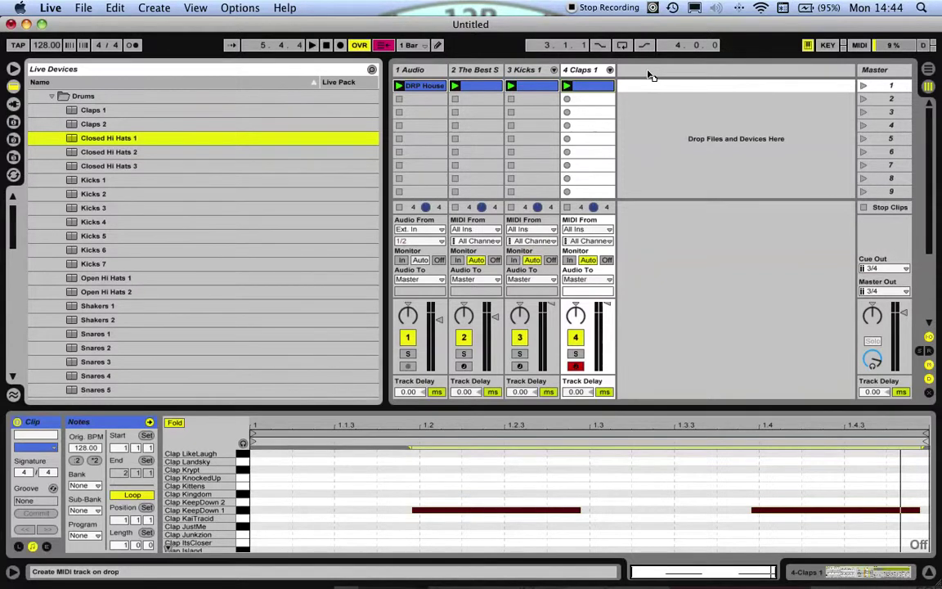
left_click_drag(648, 75, 650, 78)
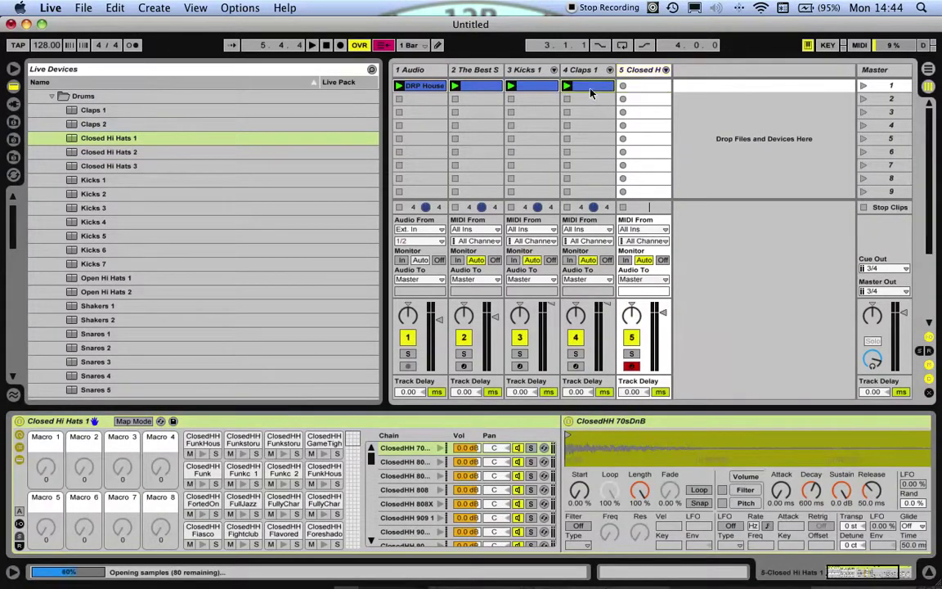
Stretch track 5's ClosedHH FullJazz notes into one continuous line and play the clip
left_click(643, 88)
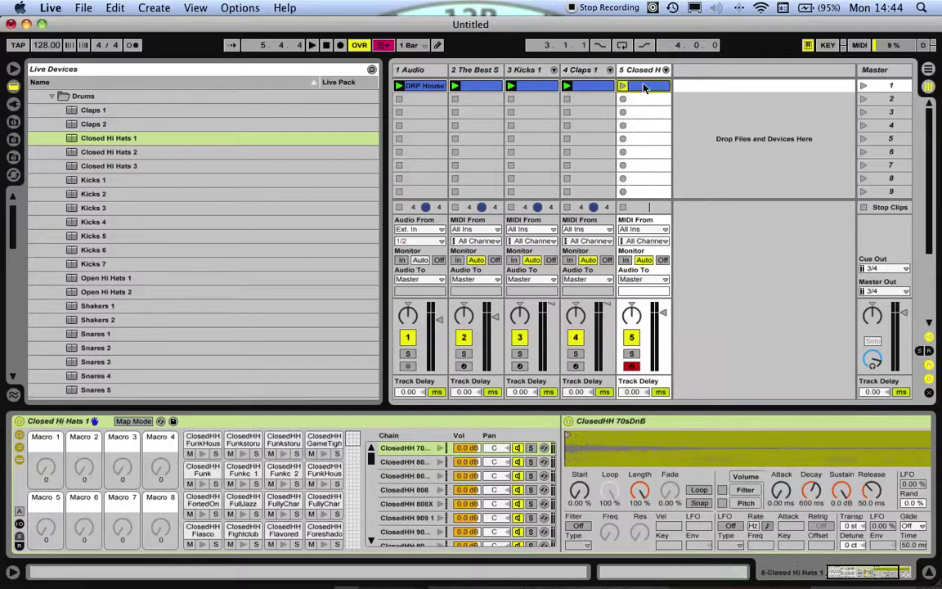
left_click(644, 88)
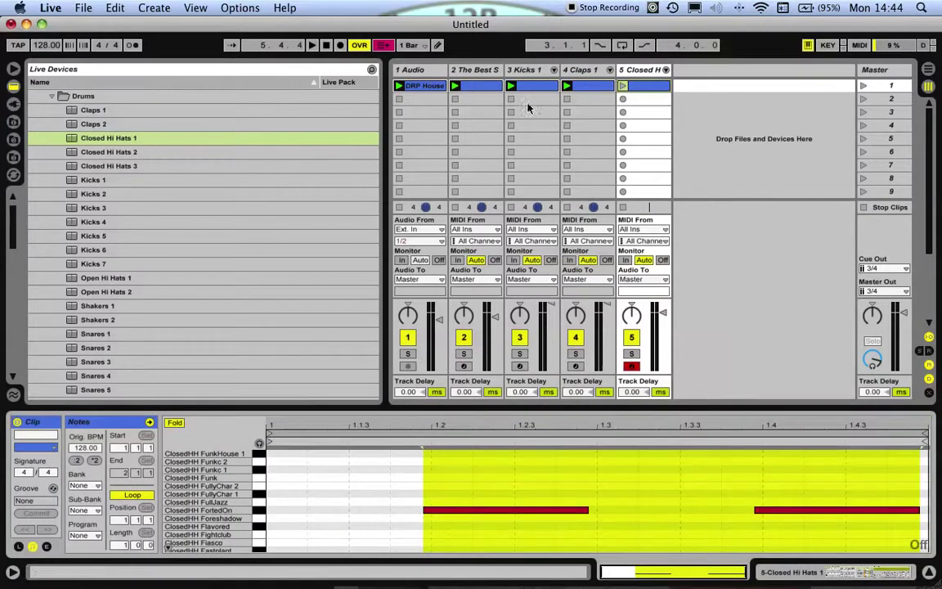
left_click(533, 86)
left_click(646, 89)
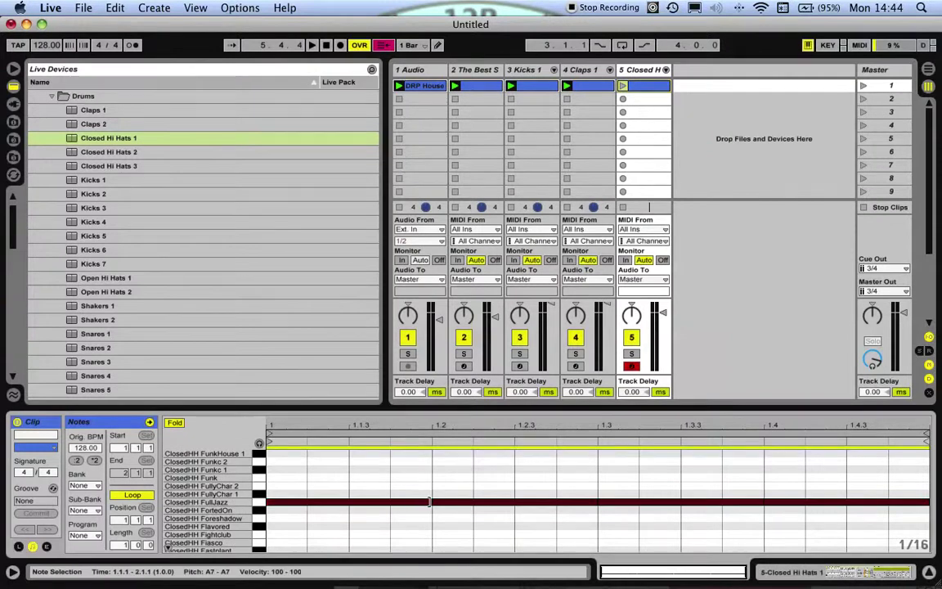
left_click_drag(431, 501, 412, 504)
left_click(391, 483)
key("space")
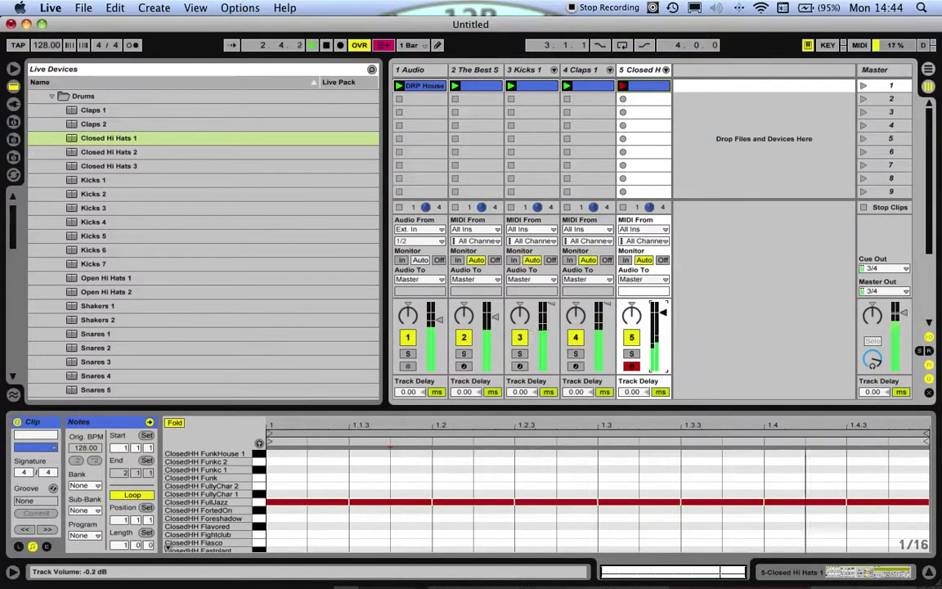
Move the hi-hat note line down two rows to ClosedHH Foreshadow (G7)
left_click(472, 465)
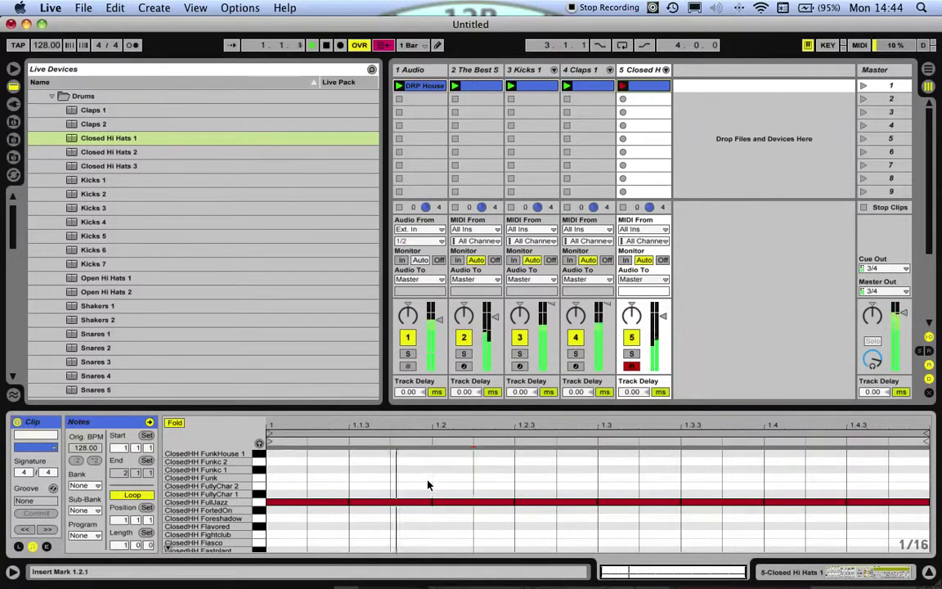
key("super+a")
key("Down")
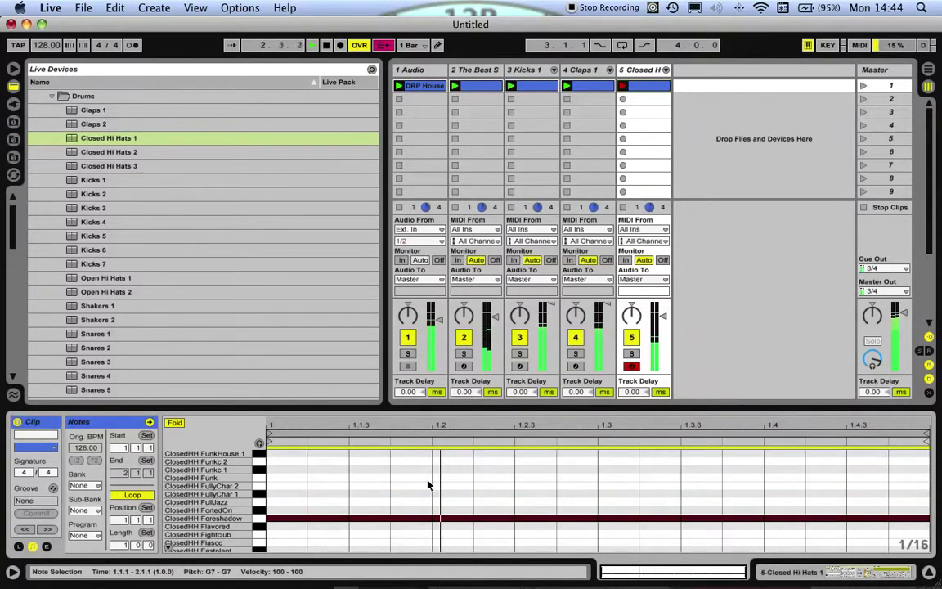
key("Down")
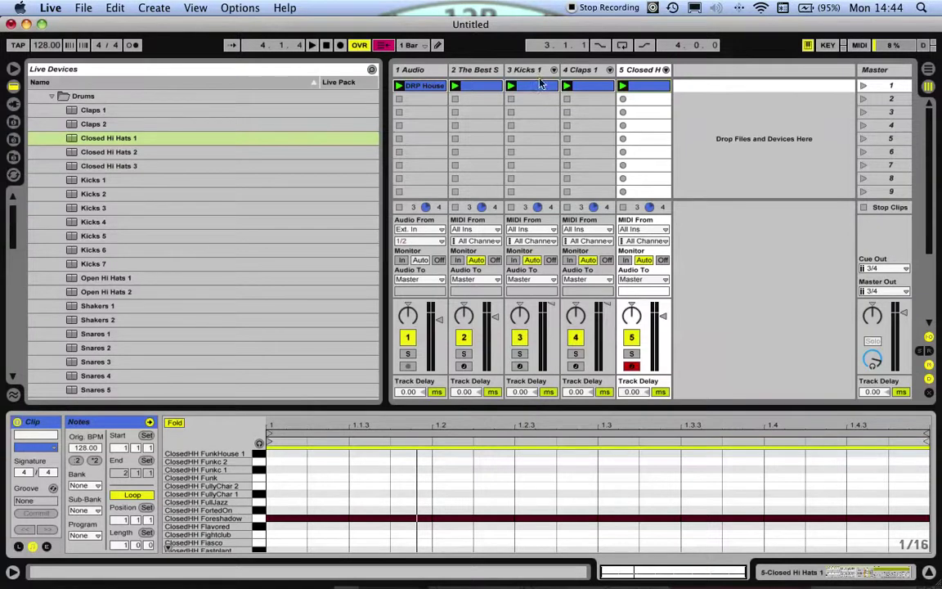
Freeze the Kicks 1 track and flatten it to audio
left_click(524, 70)
right_click(531, 70)
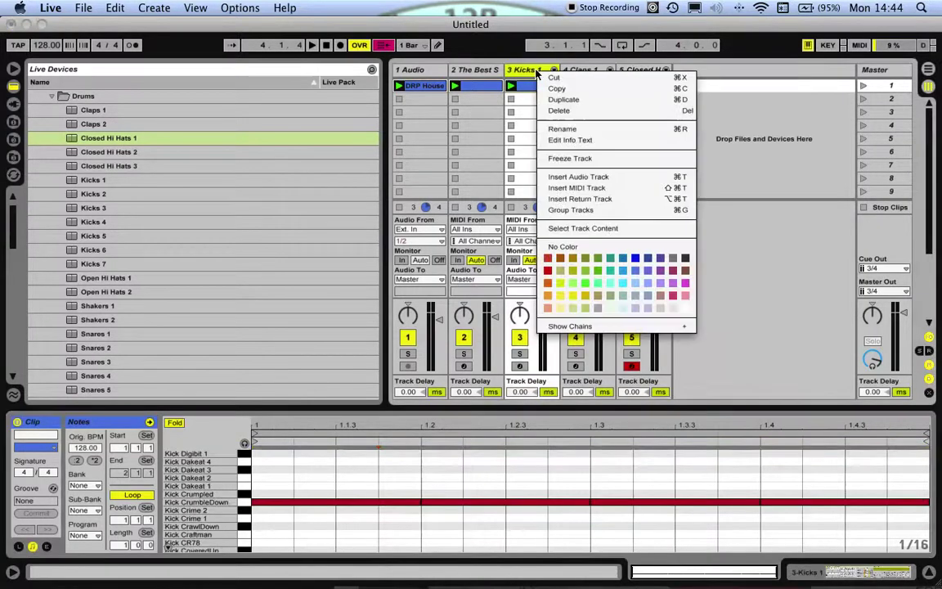
left_click(579, 158)
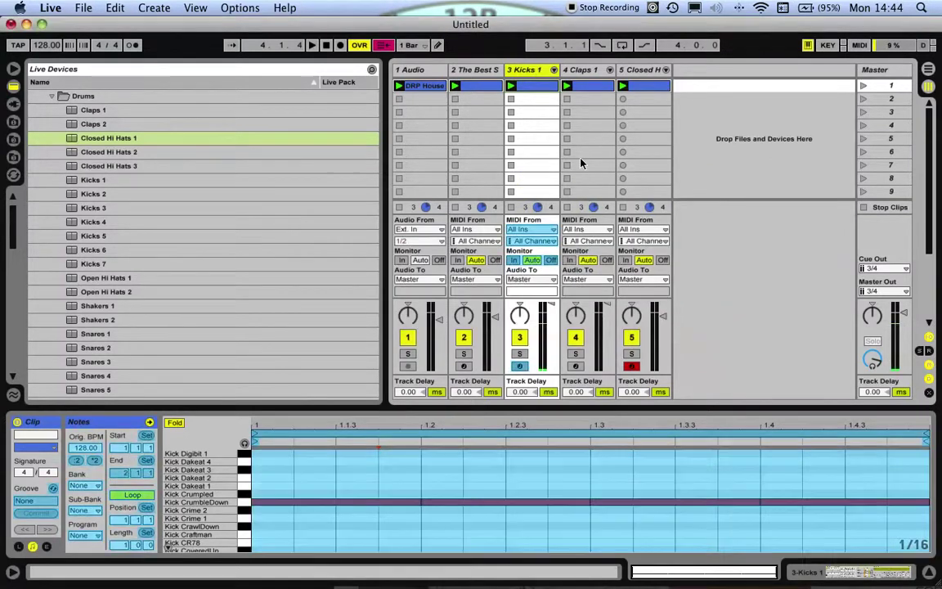
right_click(532, 72)
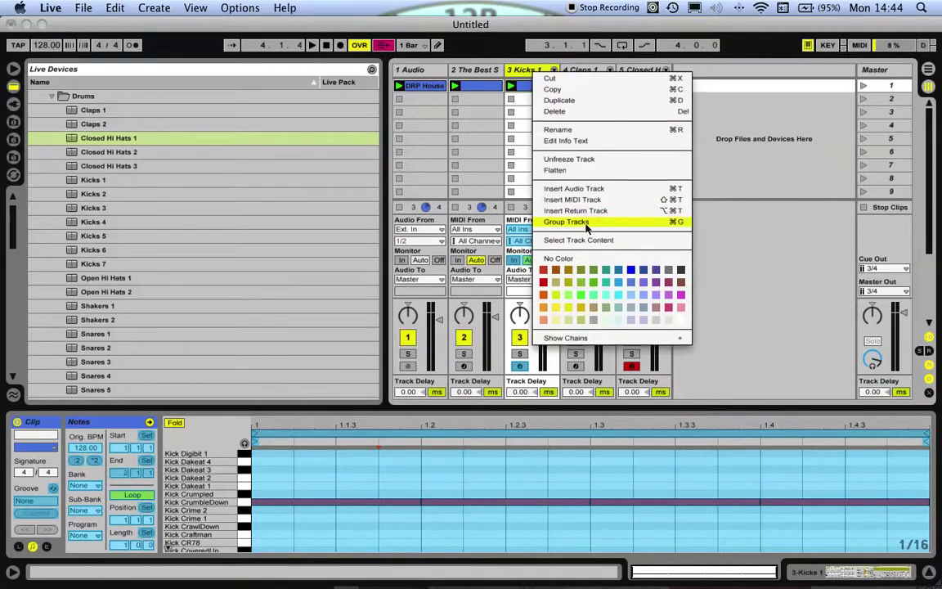
left_click(582, 172)
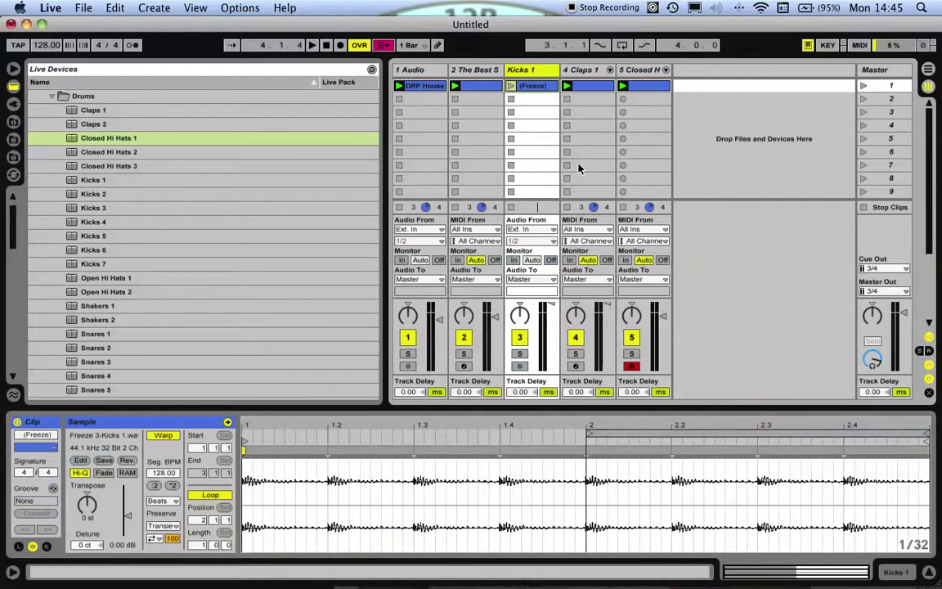
Launch the rendered Kicks 1 clip and briefly solo the track to check it
left_click(511, 86)
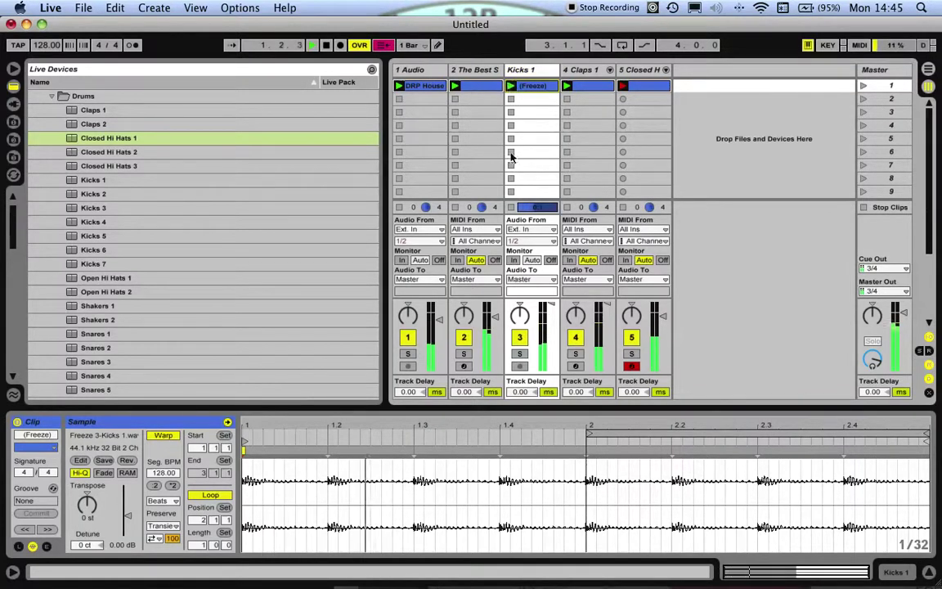
left_click(519, 354)
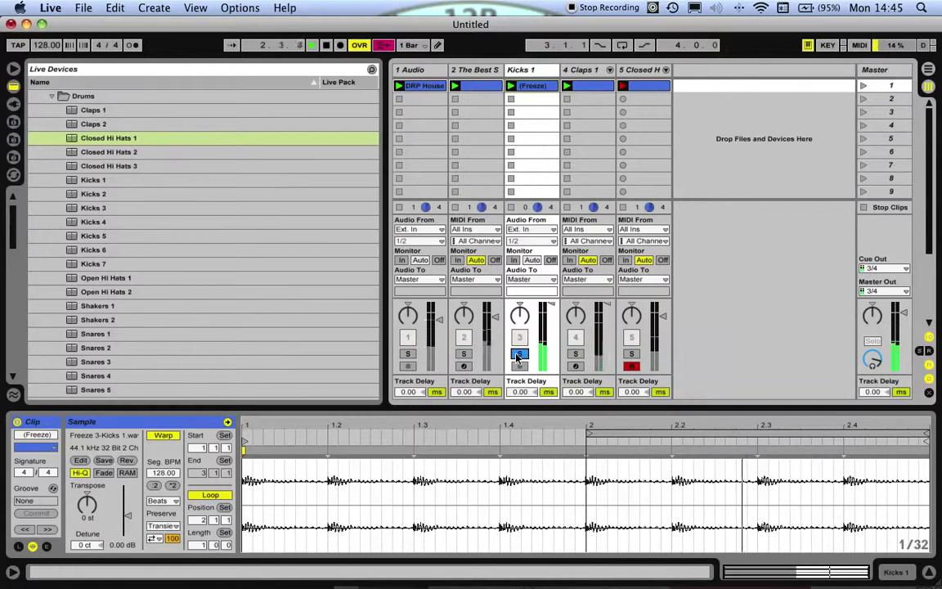
left_click(518, 354)
Re-enable 1/16 grid snap and copy both clap notes up to the Clap LM1 row
key("space")
key("Right")
key("super+4")
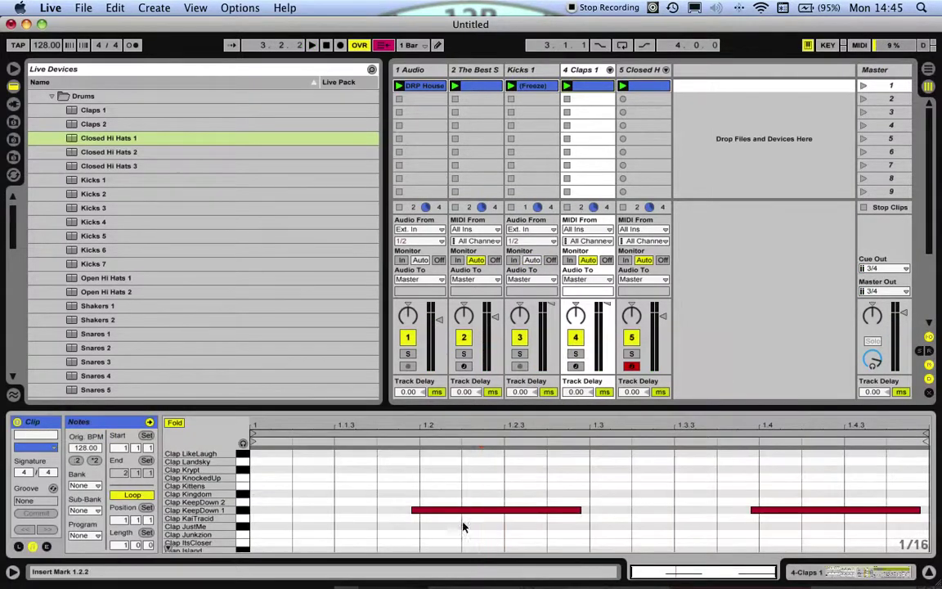
left_click_drag(431, 491, 778, 526)
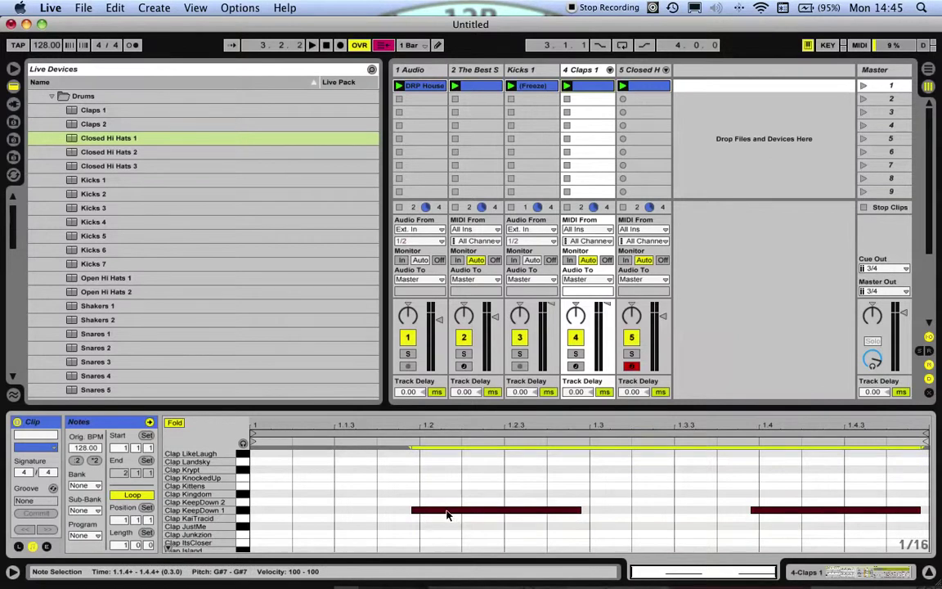
left_click_drag(447, 515, 459, 462)
key("space")
scroll(463, 470, "up", 1)
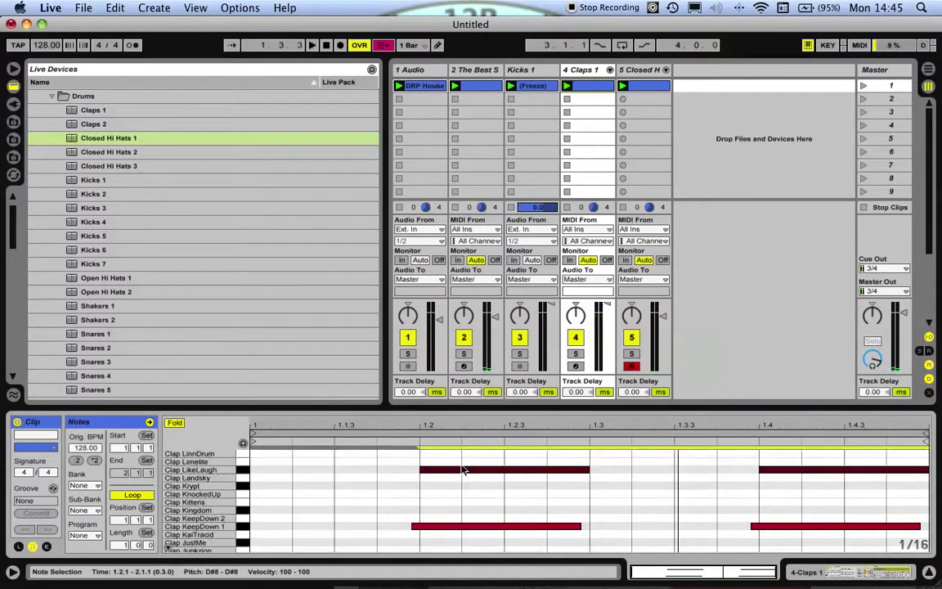
scroll(460, 471, "up", 1)
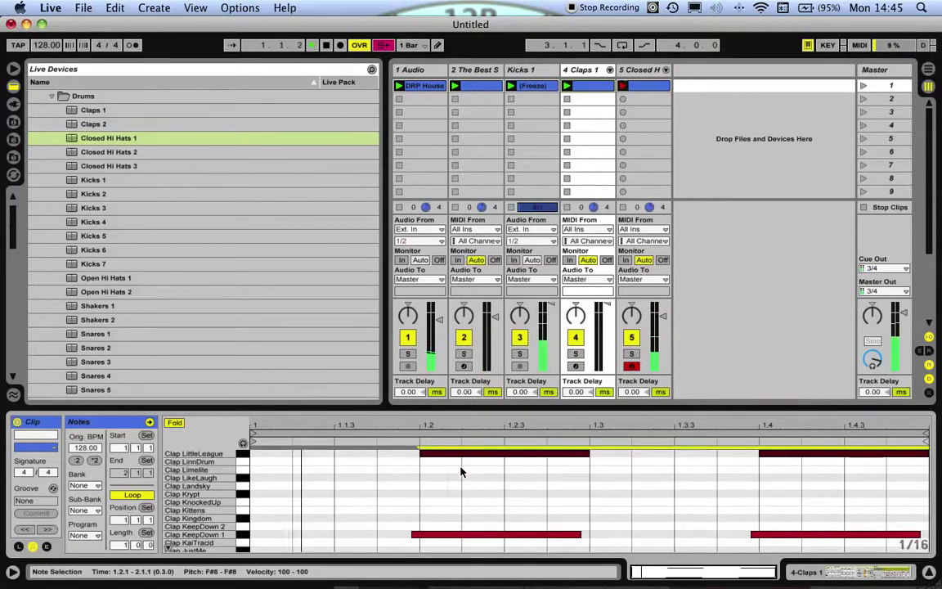
scroll(462, 472, "up", 1)
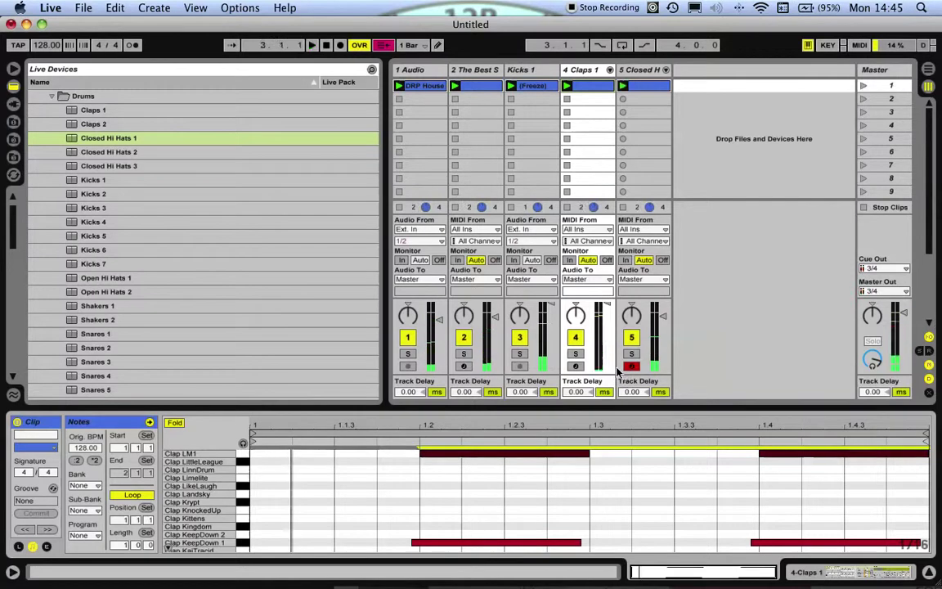
Audition the claps by soloing the Clap LM1 pad and then the Claps 1 track
key("space")
left_click(587, 72)
left_click(587, 72)
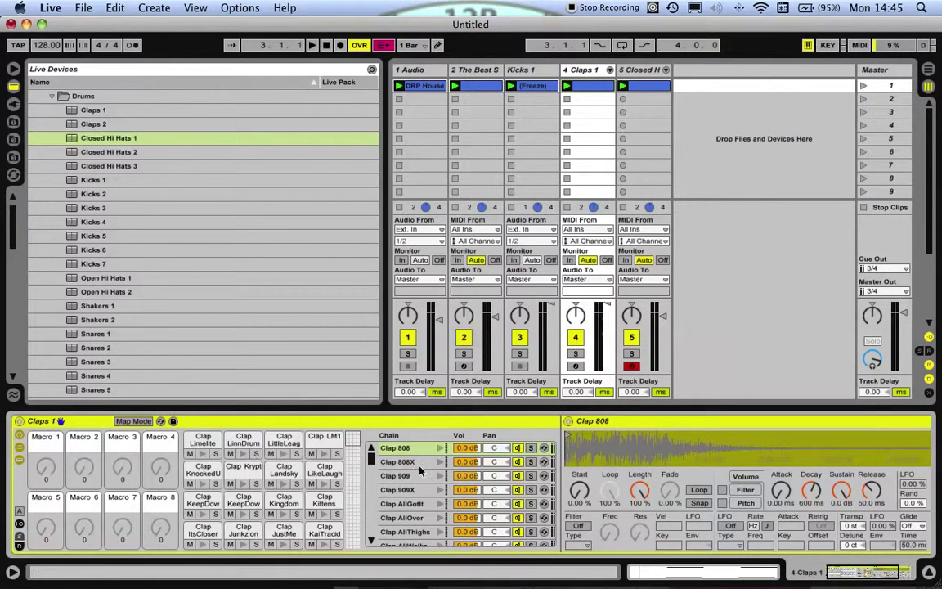
key("space")
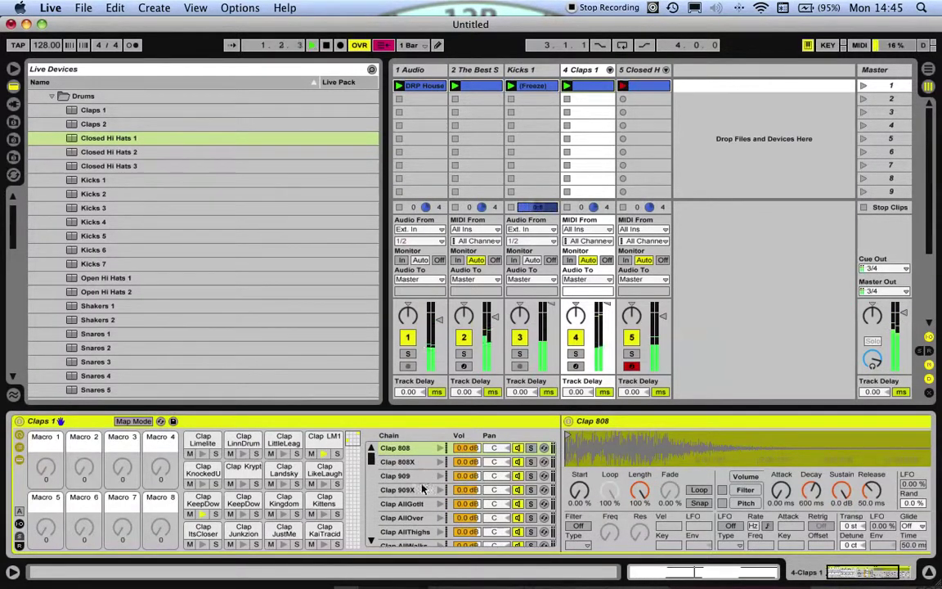
left_click(331, 452)
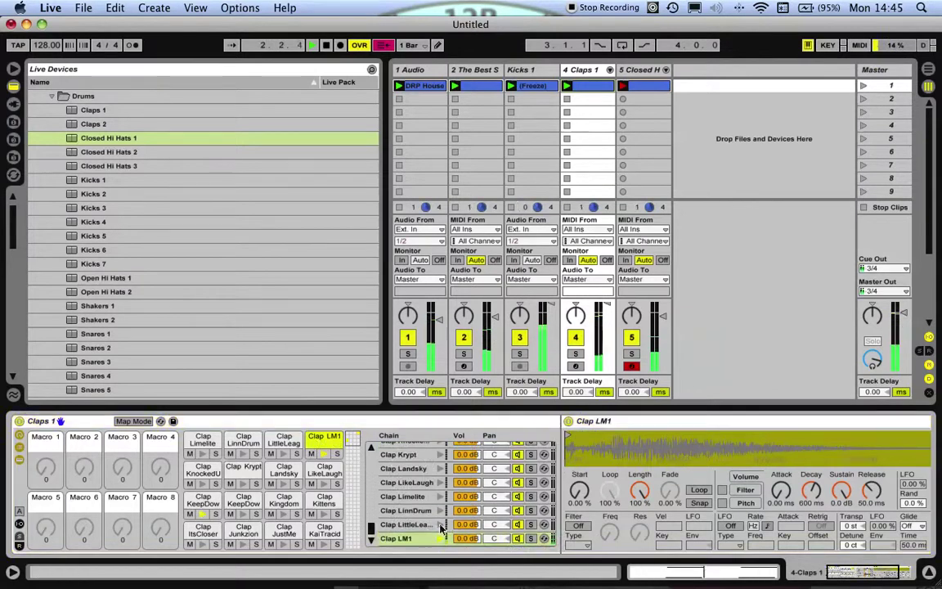
left_click(336, 453)
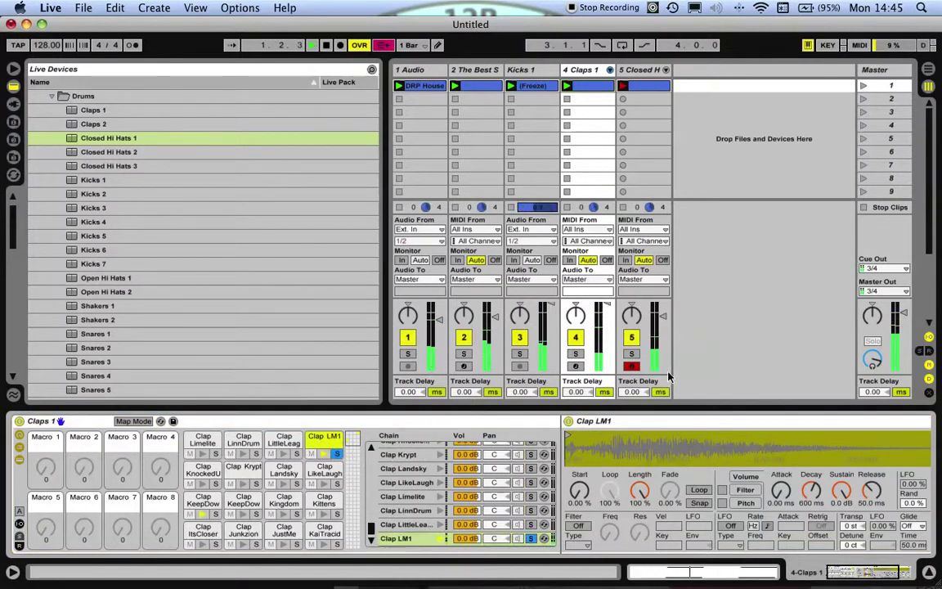
left_click(634, 355)
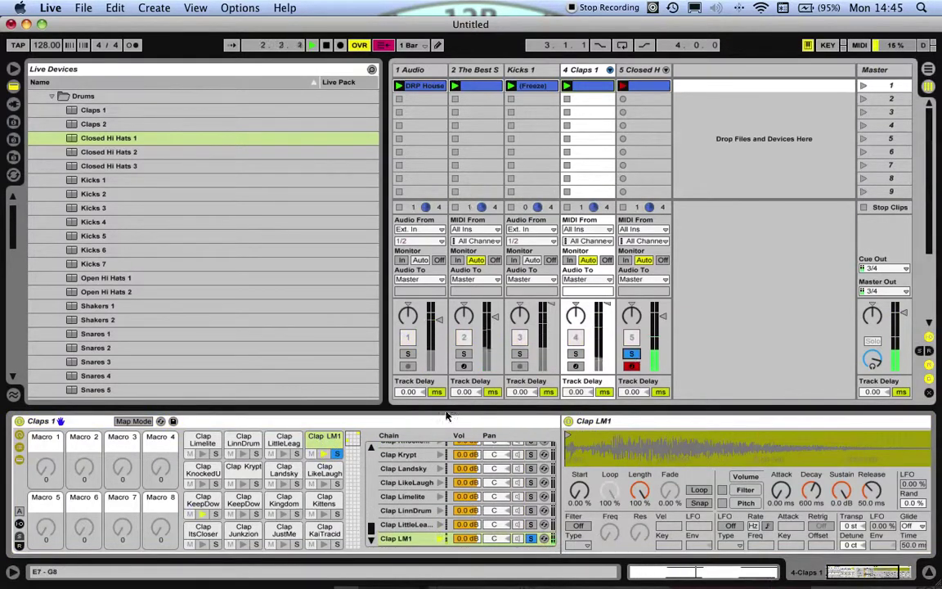
left_click(576, 354)
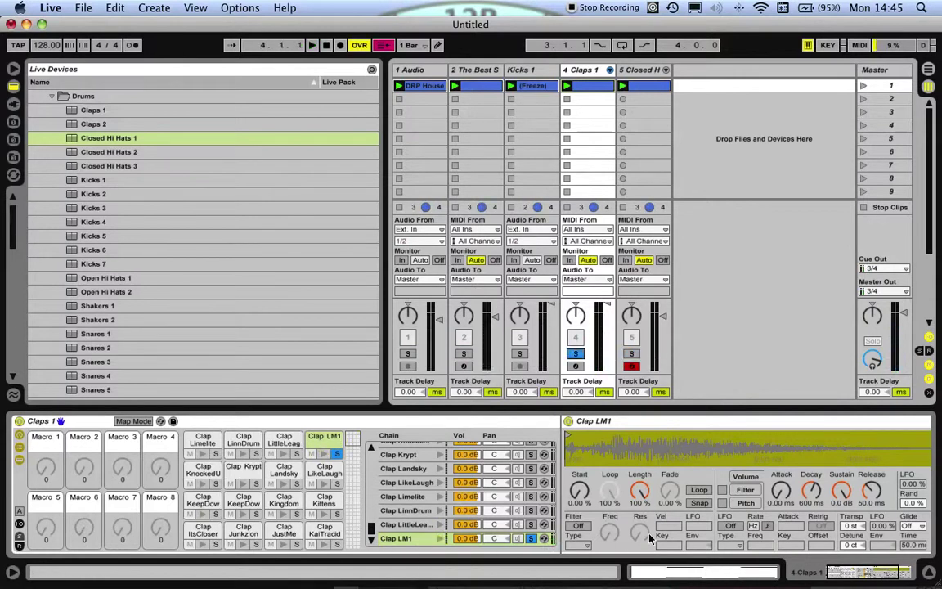
scroll(880, 578, "right", 3)
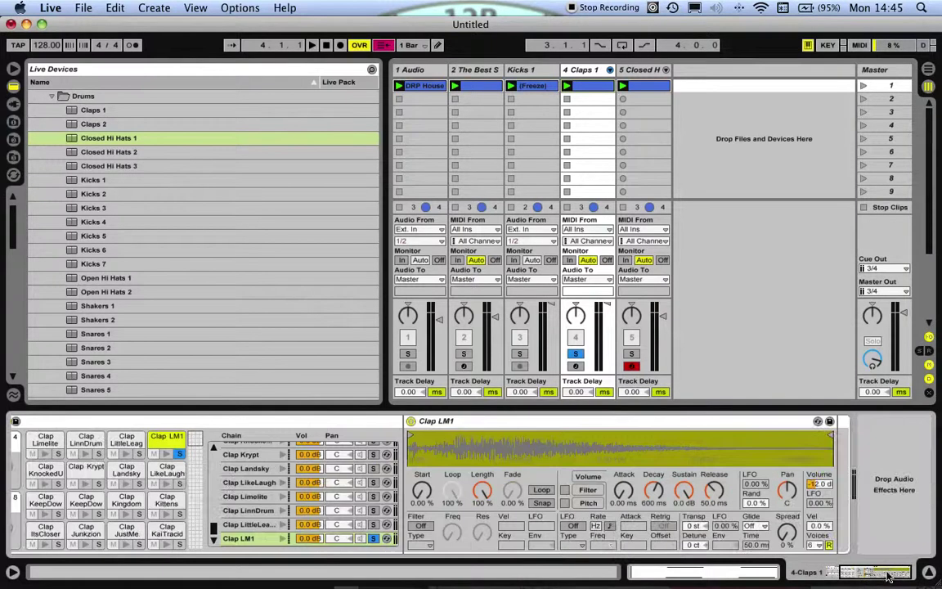
scroll(880, 578, "left", 2)
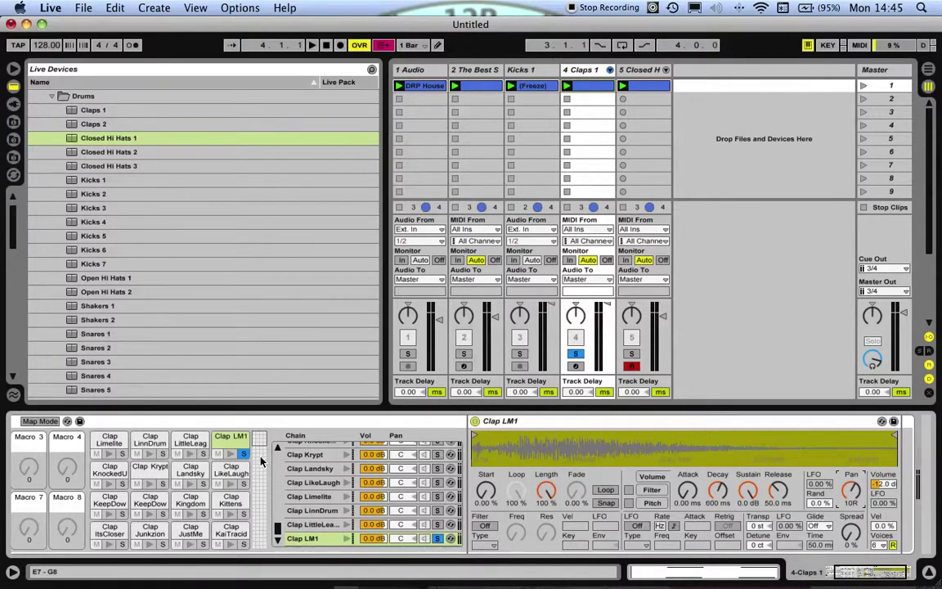
Give the Clap KeepDown pad an LP24 low-pass filter at 300 Hz and unsolo the Claps track
key("space")
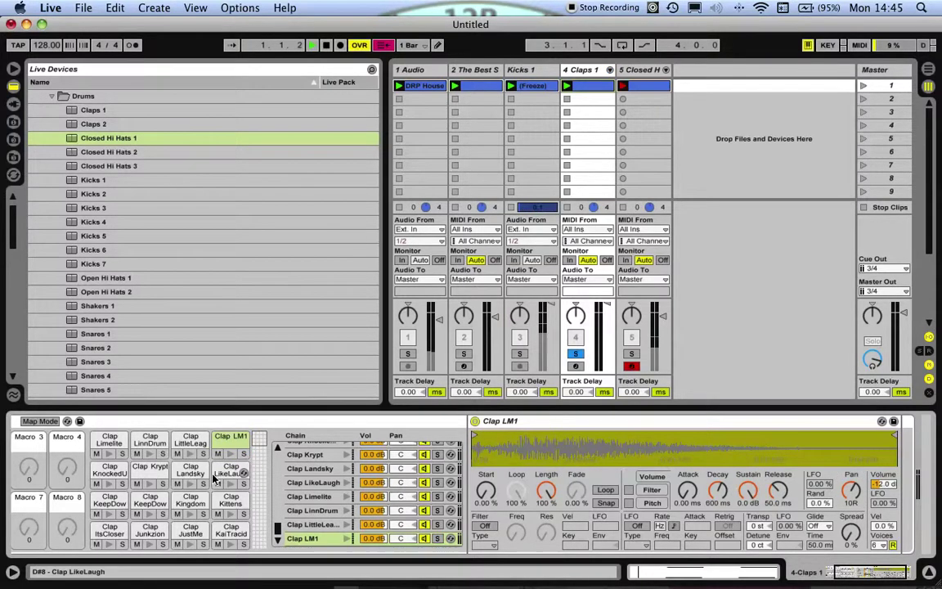
left_click(111, 504)
key("space")
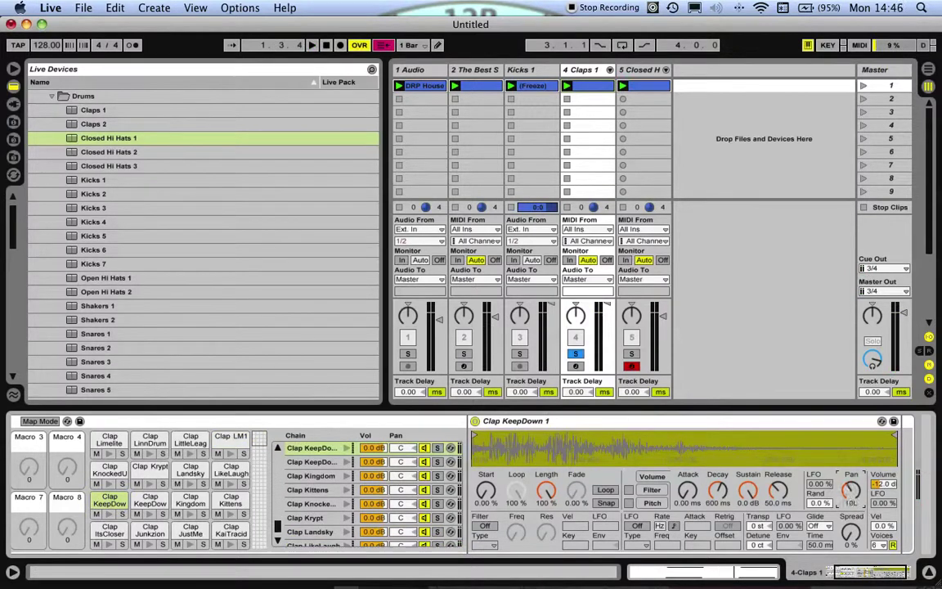
left_click(863, 86)
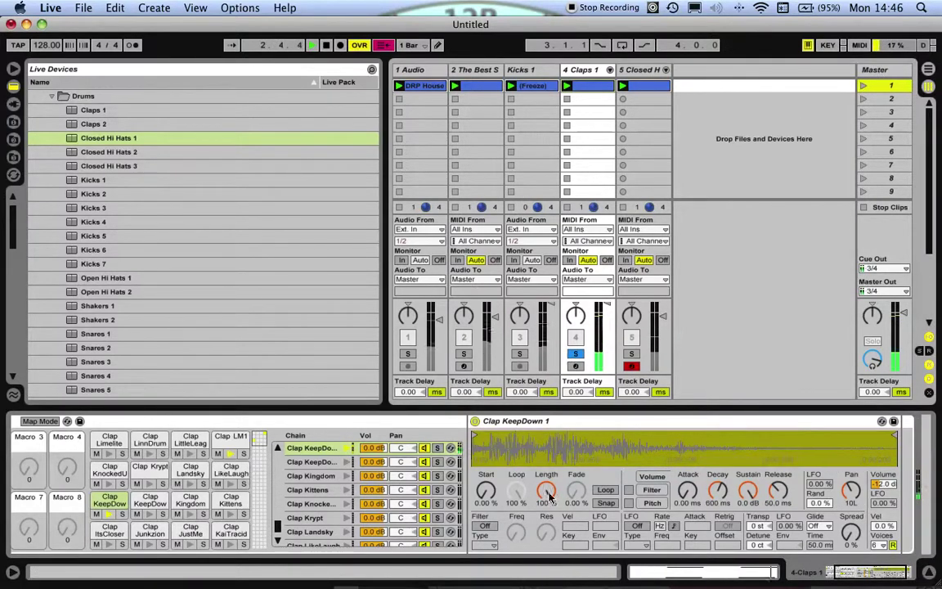
left_click(485, 526)
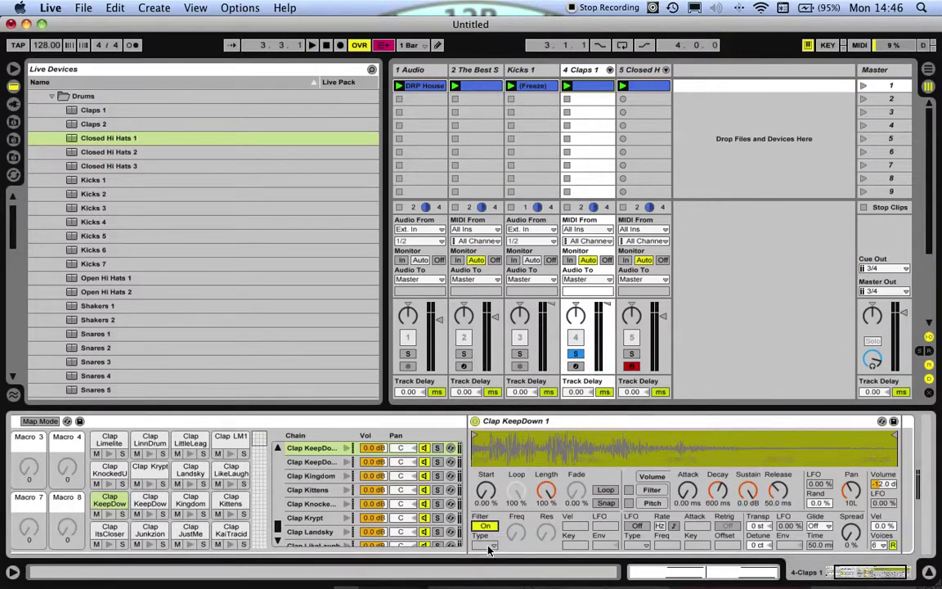
left_click(487, 546)
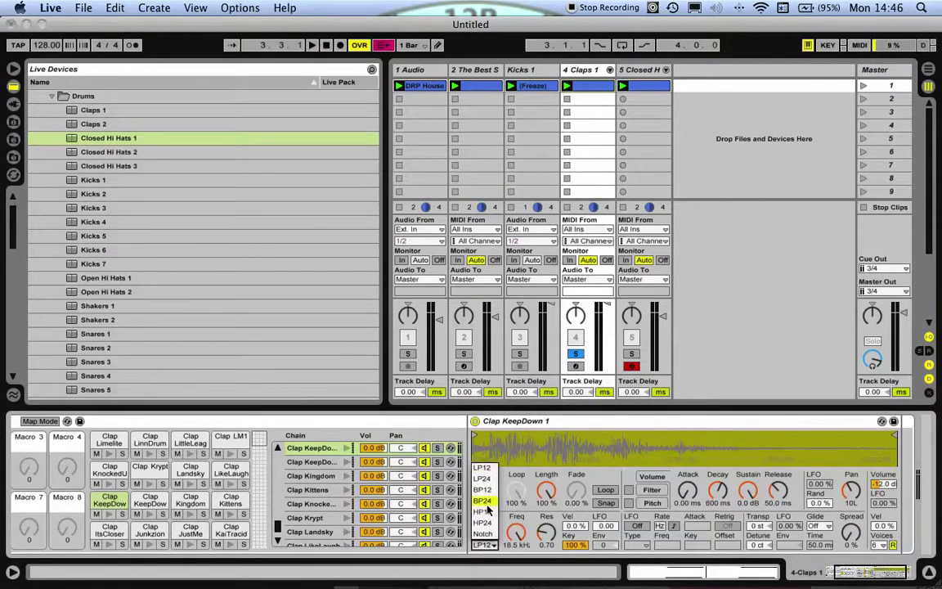
left_click(482, 478)
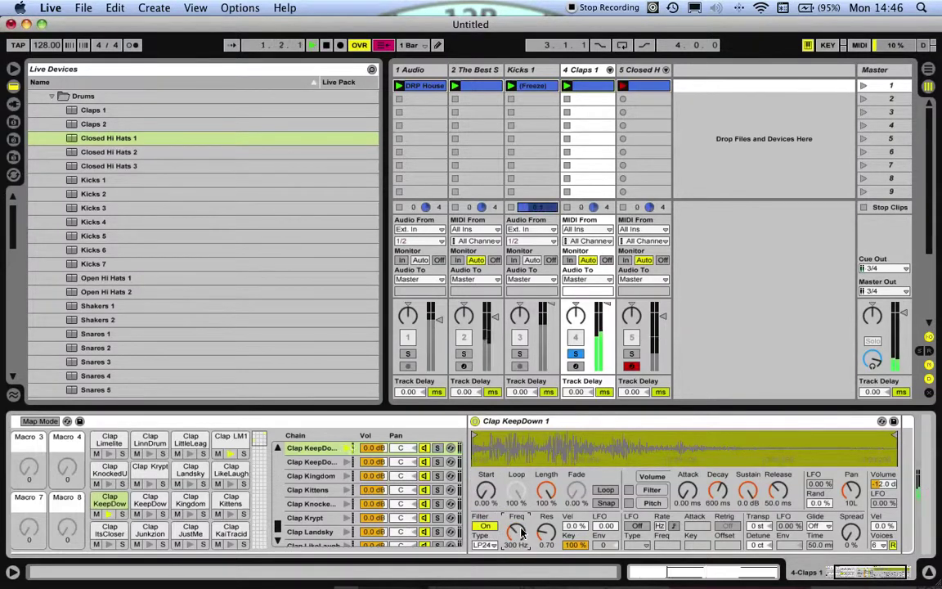
left_click(577, 354)
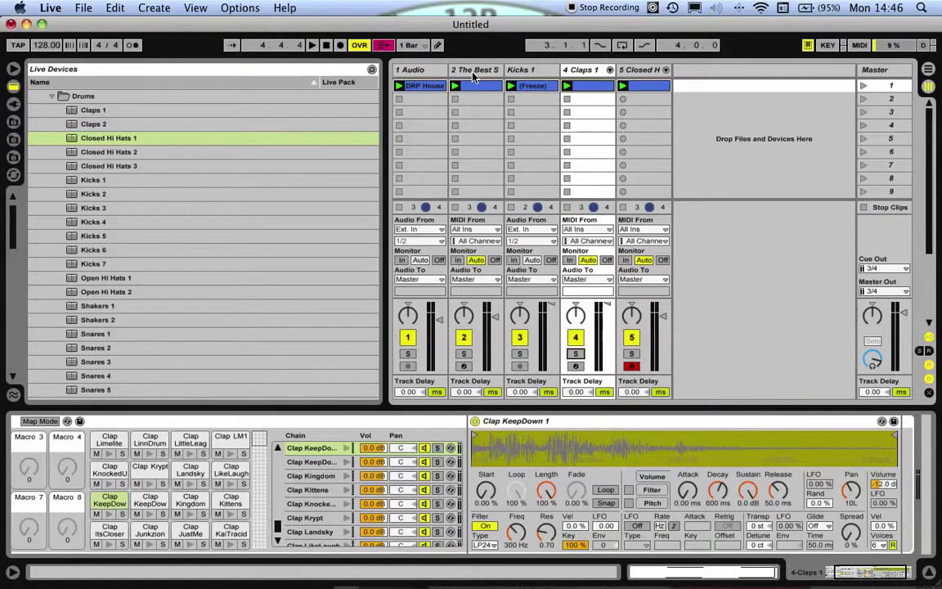
Select the Kicks 1, Claps 1 and Closed Hi Hats tracks together and delete them
left_click(534, 72)
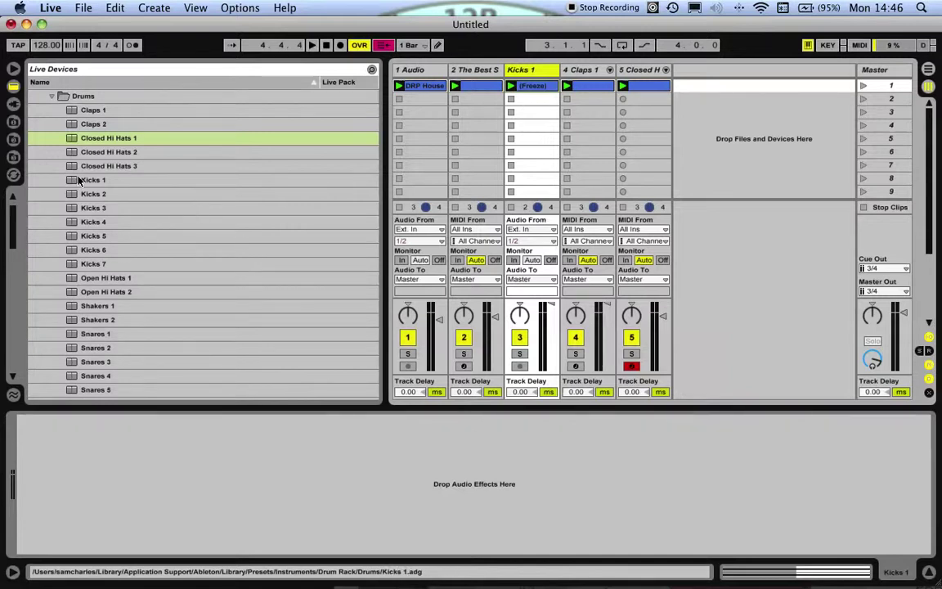
left_click(641, 69)
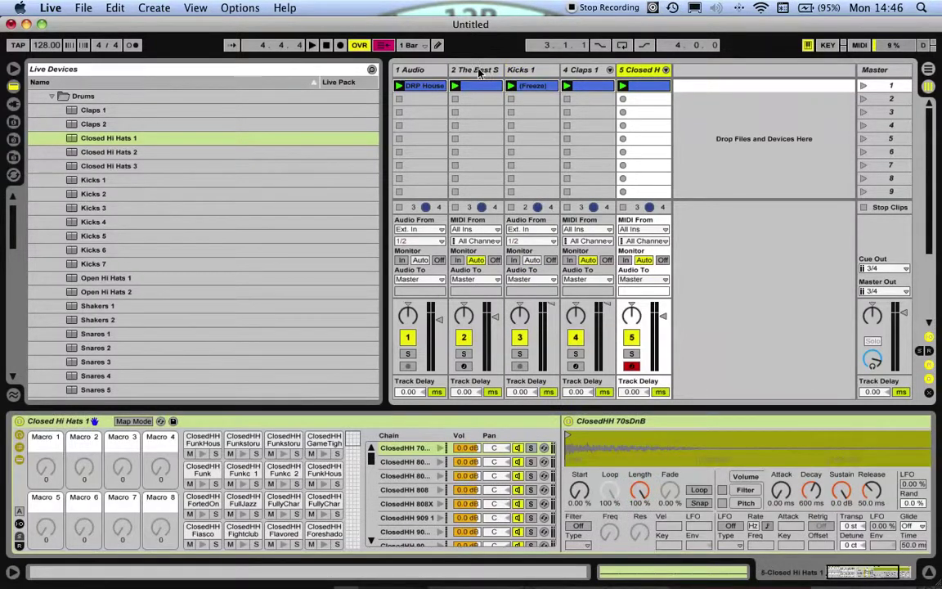
left_click(525, 73)
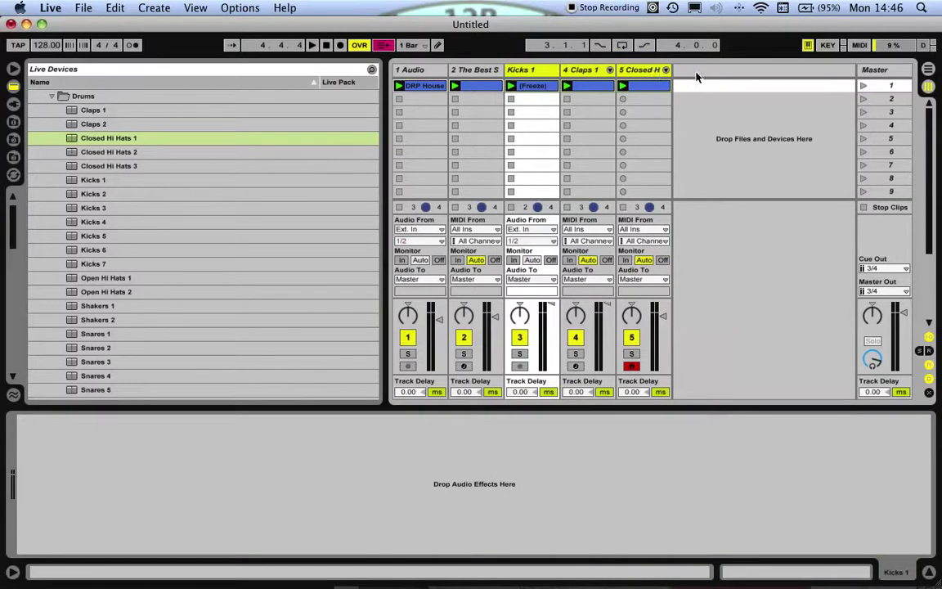
left_click(630, 73)
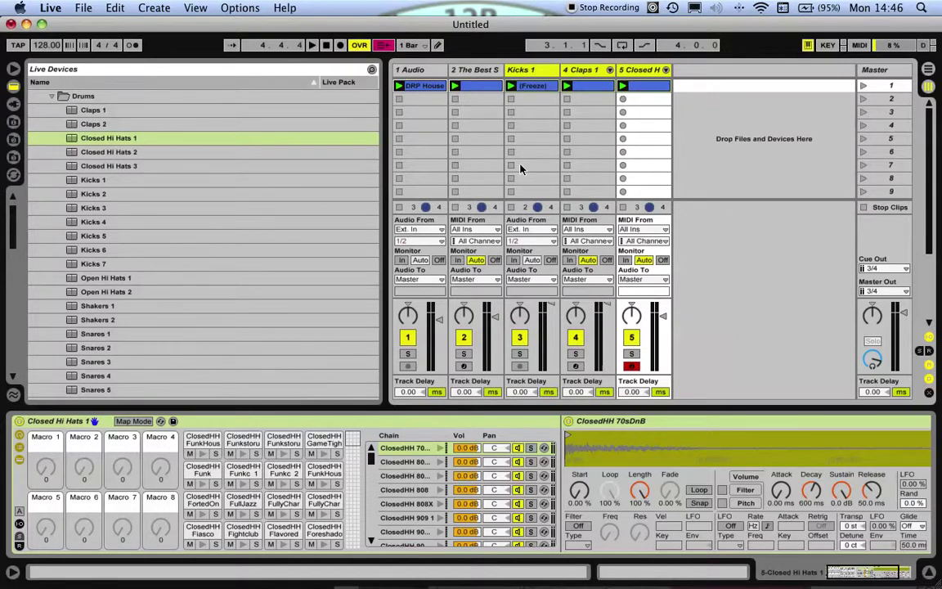
key("super+z")
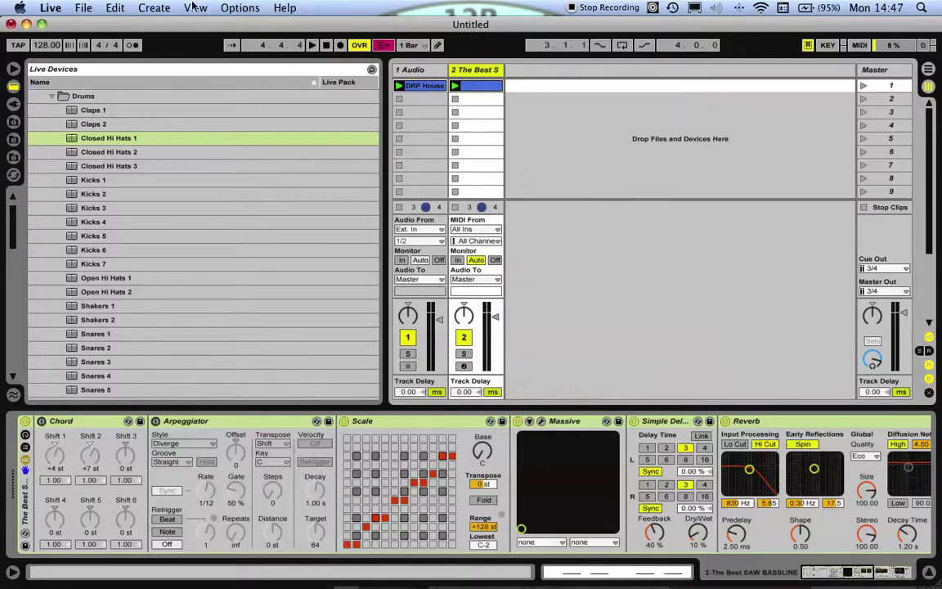
Insert a new MIDI track and load an empty Drum Rack onto it
left_click(149, 9)
left_click(175, 68)
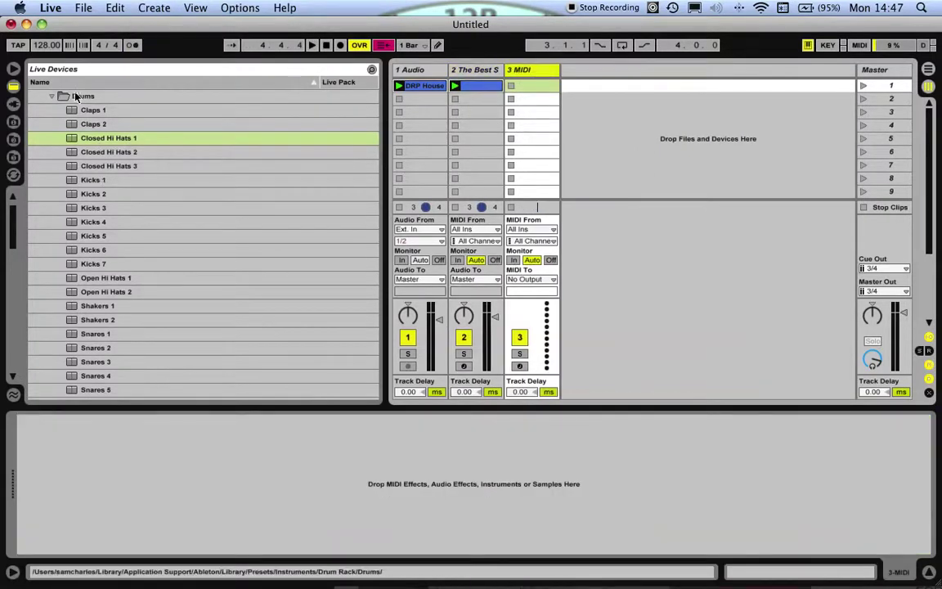
scroll(82, 111, "up", 1)
left_click_drag(56, 113, 535, 73)
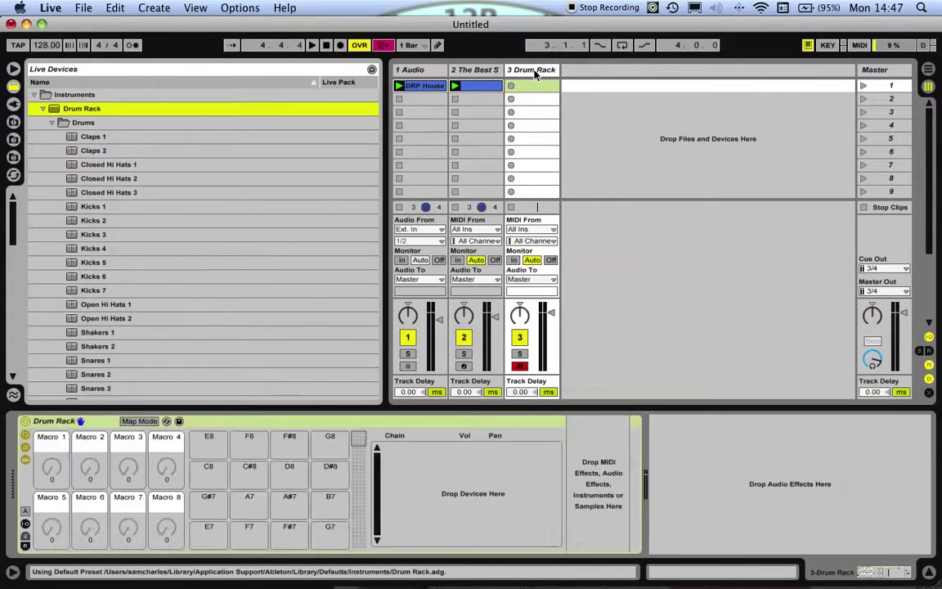
left_click(458, 495)
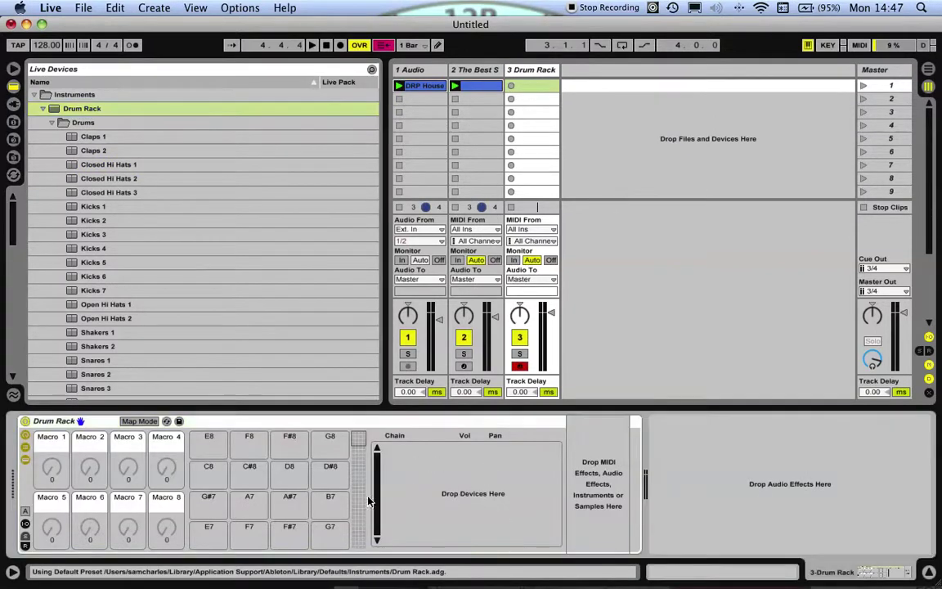
Open the DRP Closed Hi-Hats Pack 1 folder and select samples 001 through 050
left_click(13, 121)
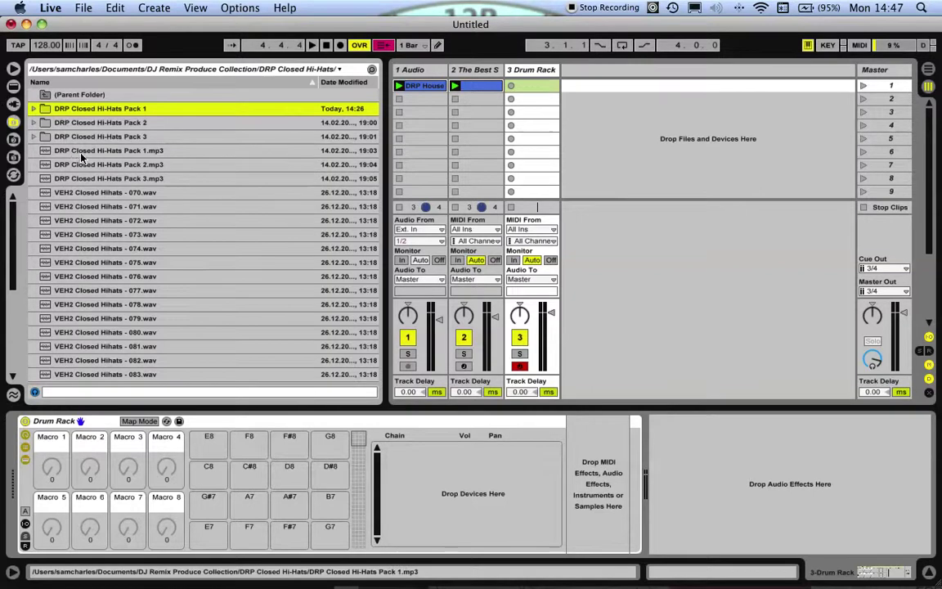
double_click(93, 109)
left_click(92, 111)
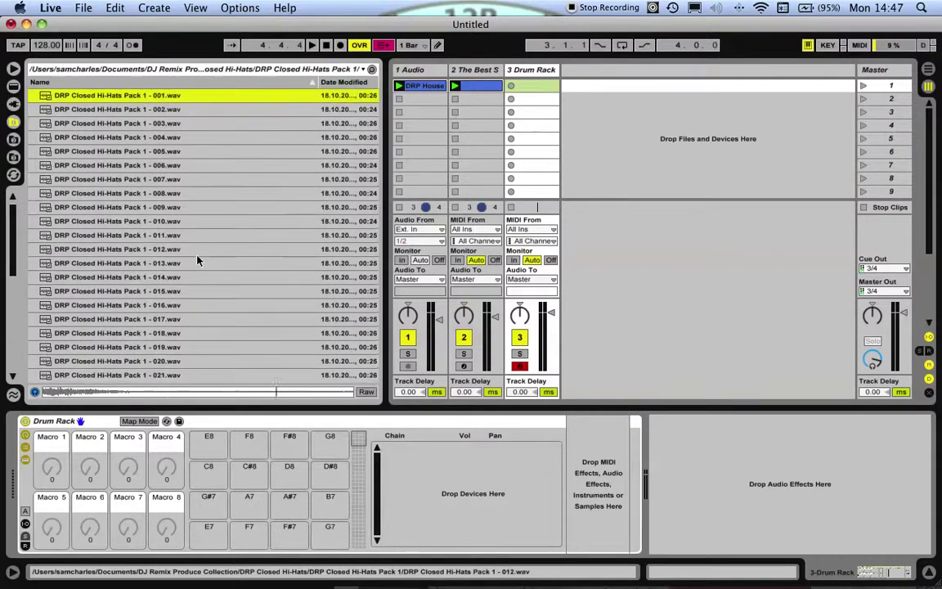
scroll(177, 228, "down", 10)
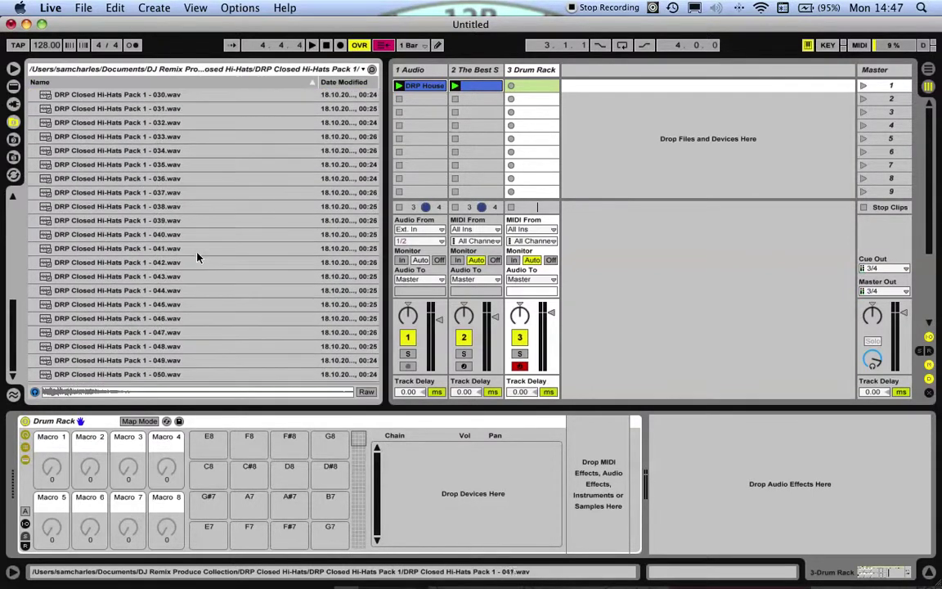
left_click(163, 374, "shift")
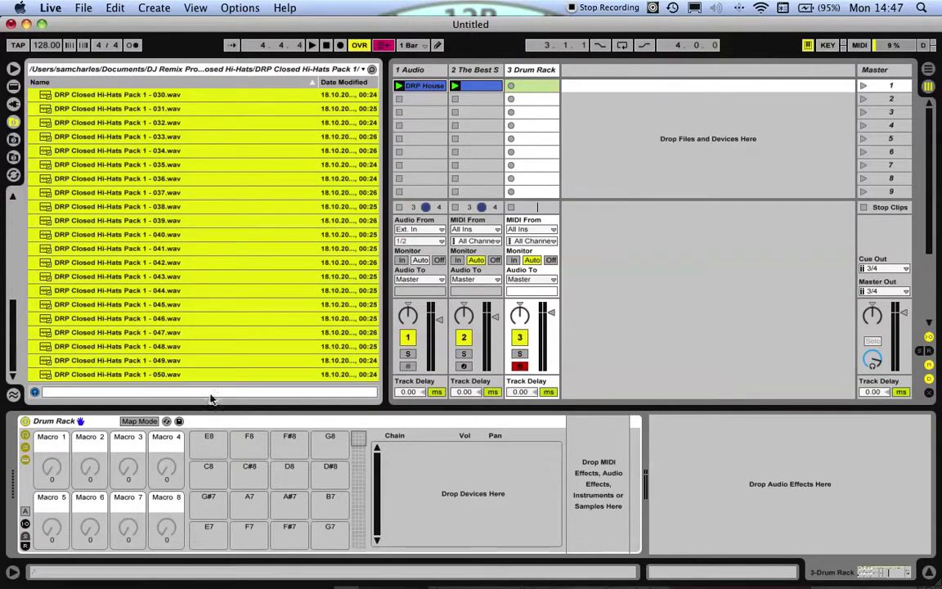
scroll(327, 466, "down", 10)
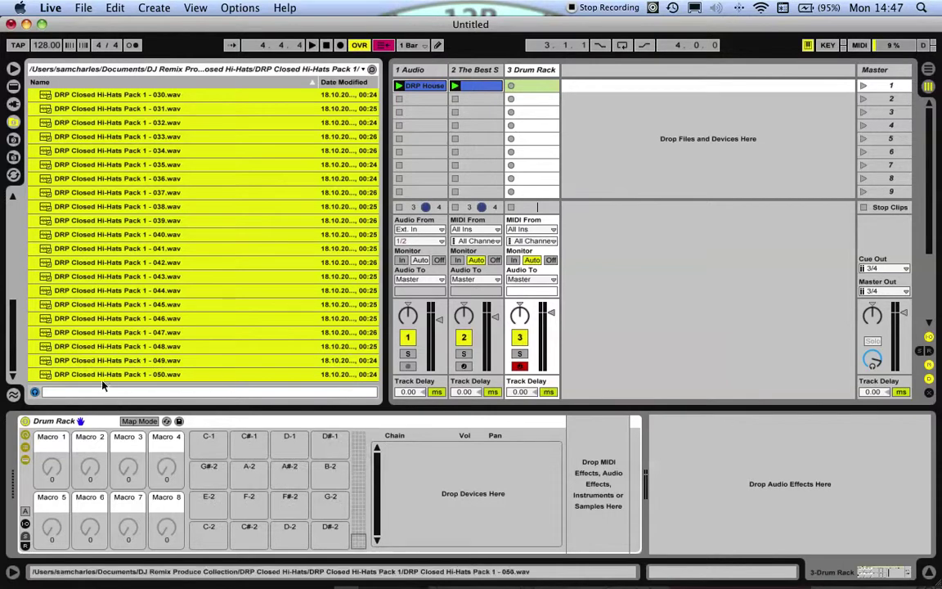
Drop the Pack 1 hi-hat samples onto the Drum Rack pads starting at C-2
scroll(107, 278, "up", 10)
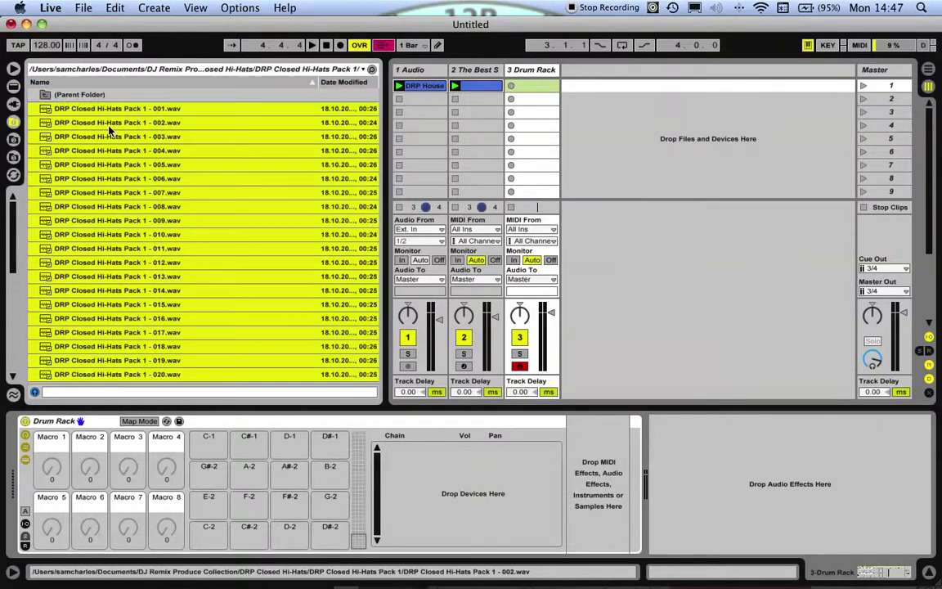
left_click_drag(133, 120, 213, 541)
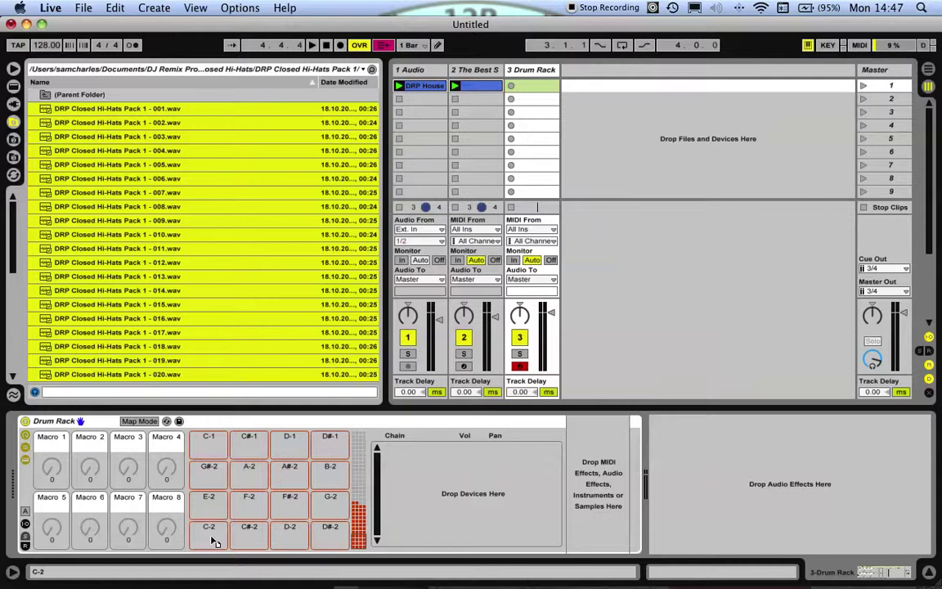
left_click_drag(213, 541, 211, 542)
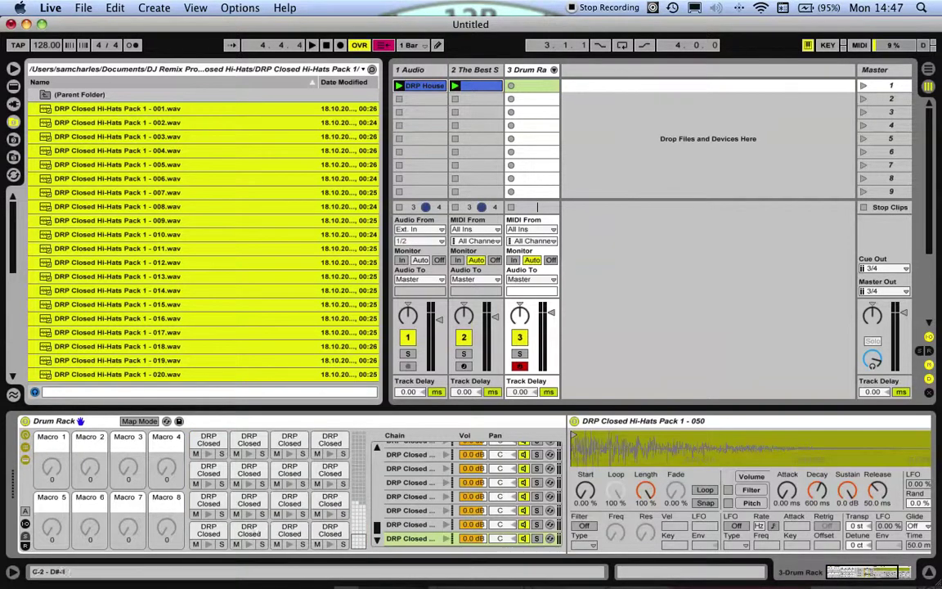
left_click(185, 290)
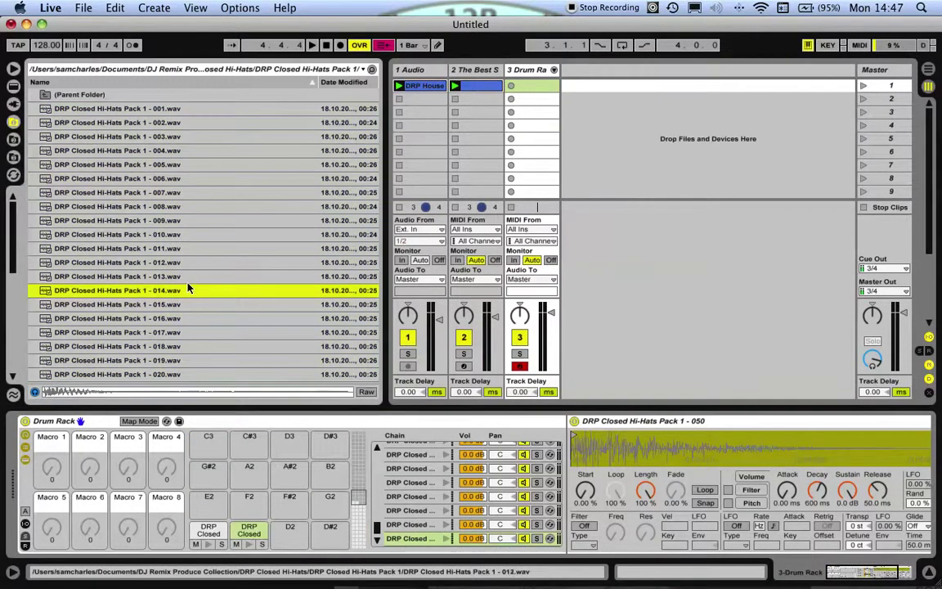
Load Pack 2 hi-hat samples up to 050.wav onto the pads starting at D2
key("Left")
key("Left")
key("Down")
key("Right")
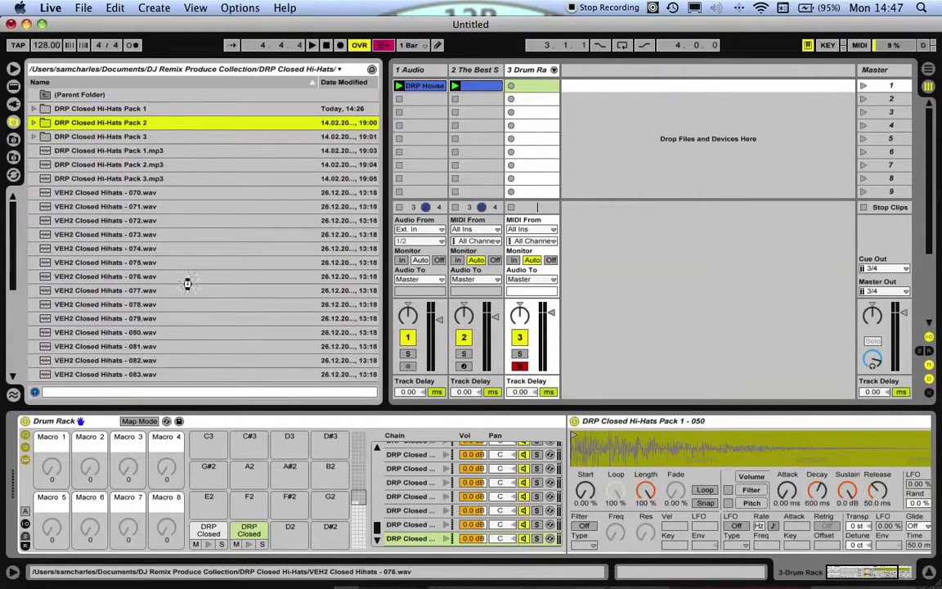
left_click(151, 137)
scroll(167, 229, "down", 20)
scroll(164, 245, "up", 10)
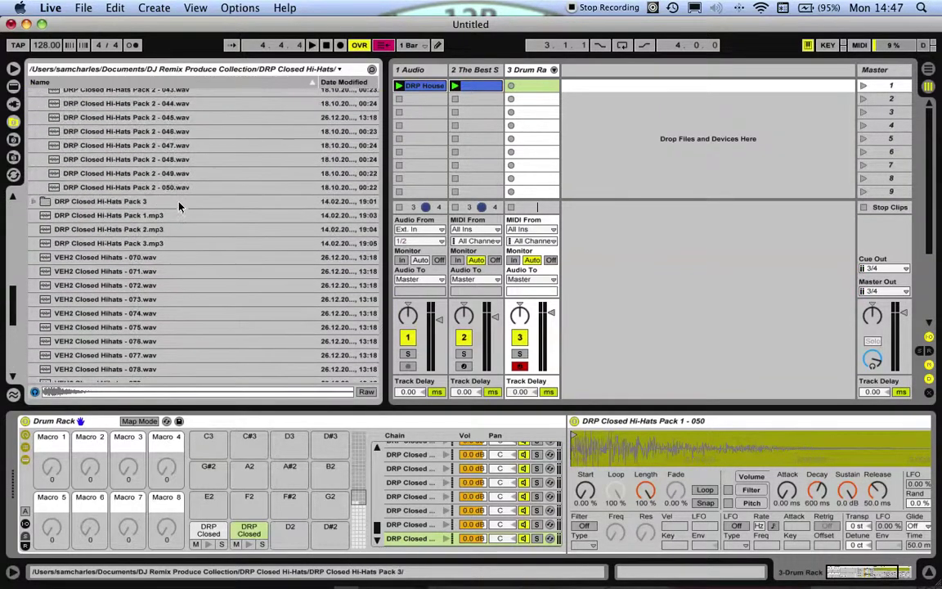
left_click(176, 188, "shift")
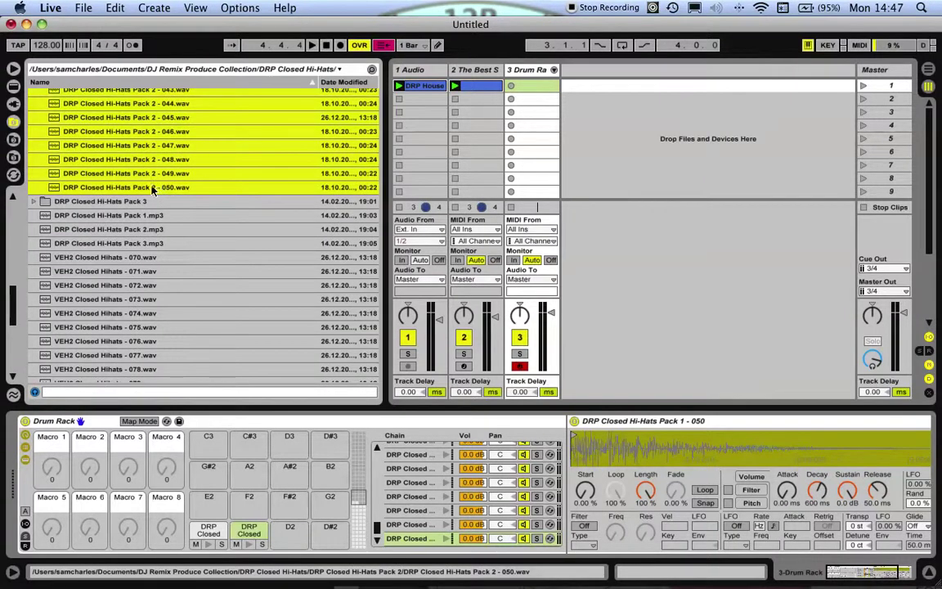
left_click_drag(288, 502, 292, 533)
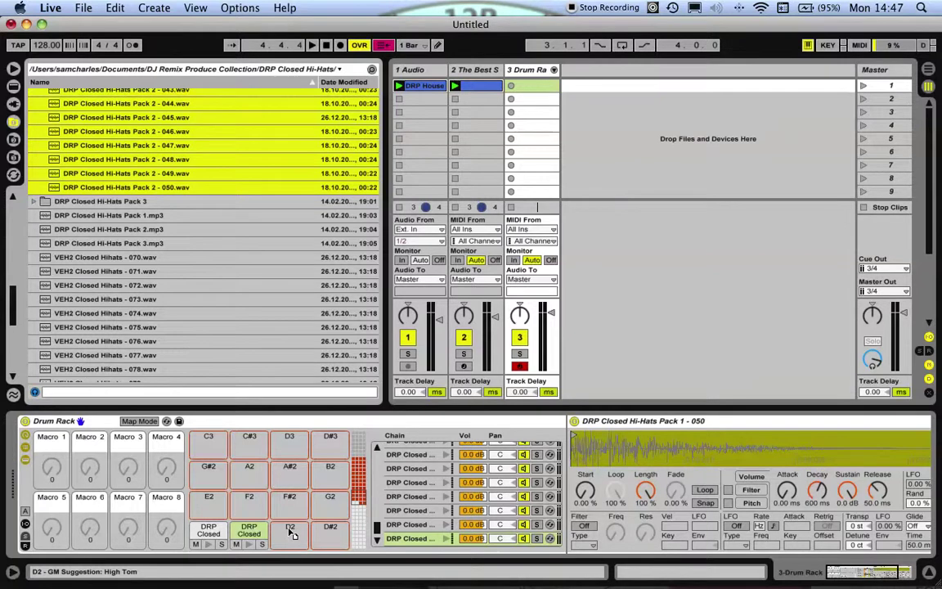
left_click_drag(292, 533, 292, 533)
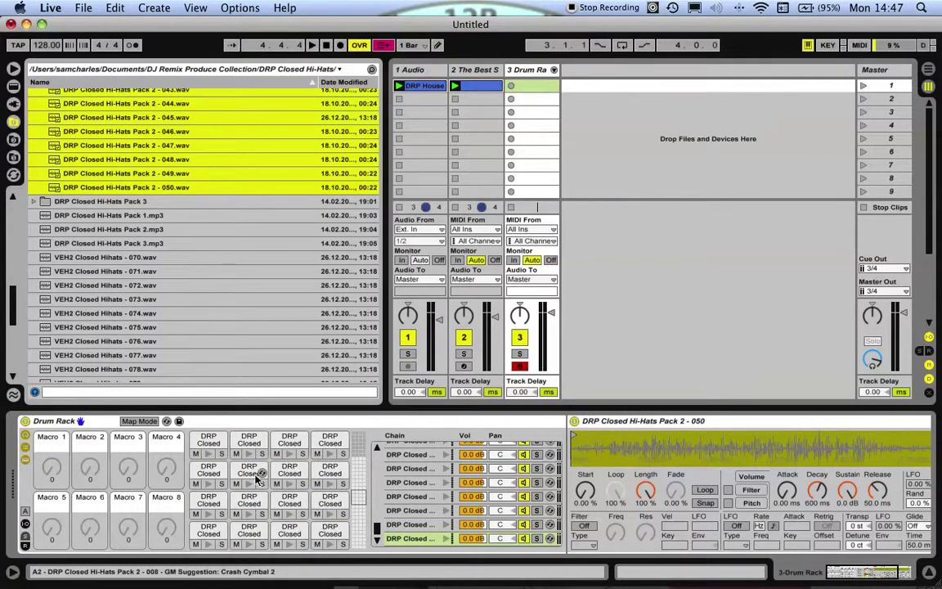
left_click(250, 445)
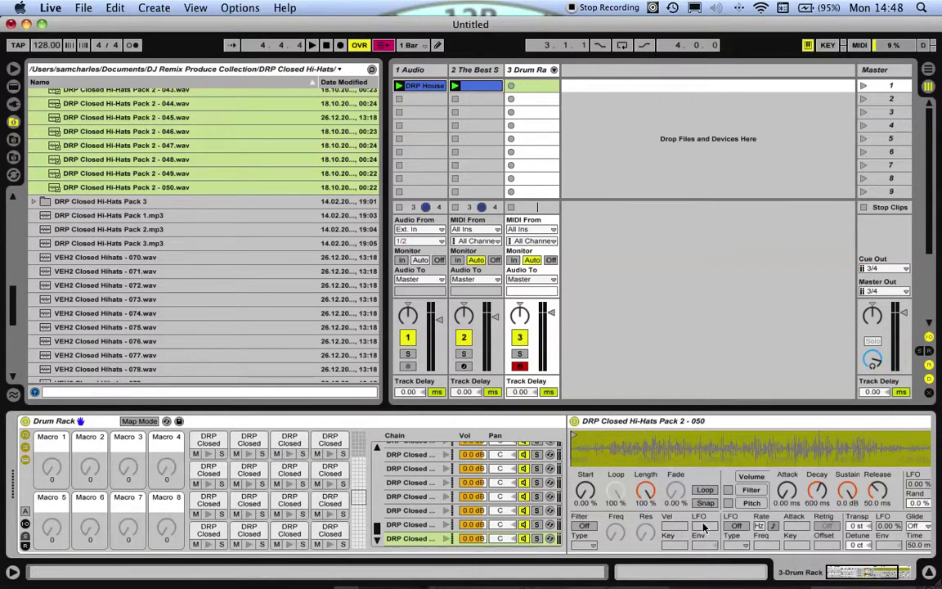
Add a Utility audio effect after the hi-hat Drum Rack
double_click(293, 422)
double_click(33, 488)
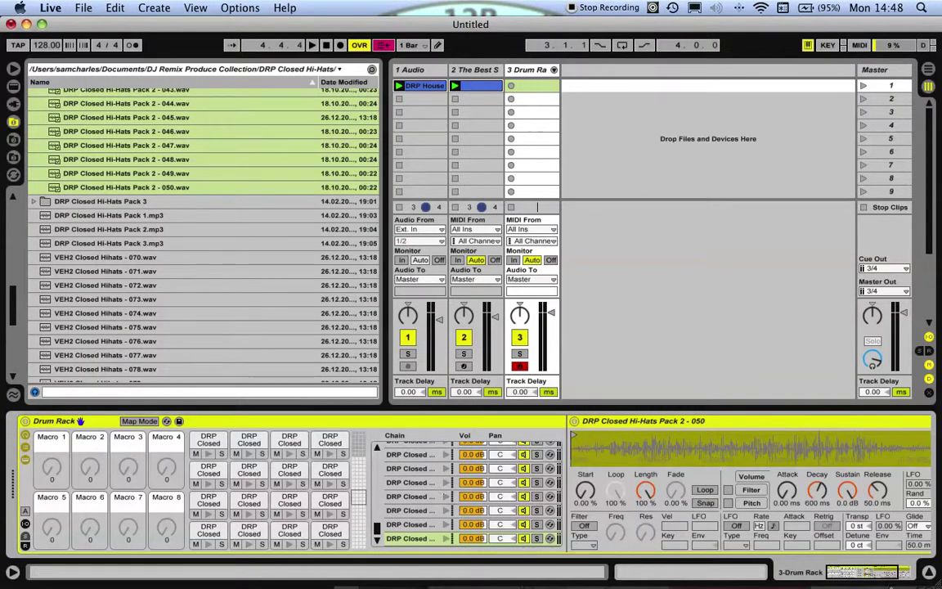
left_click_drag(875, 572, 898, 579)
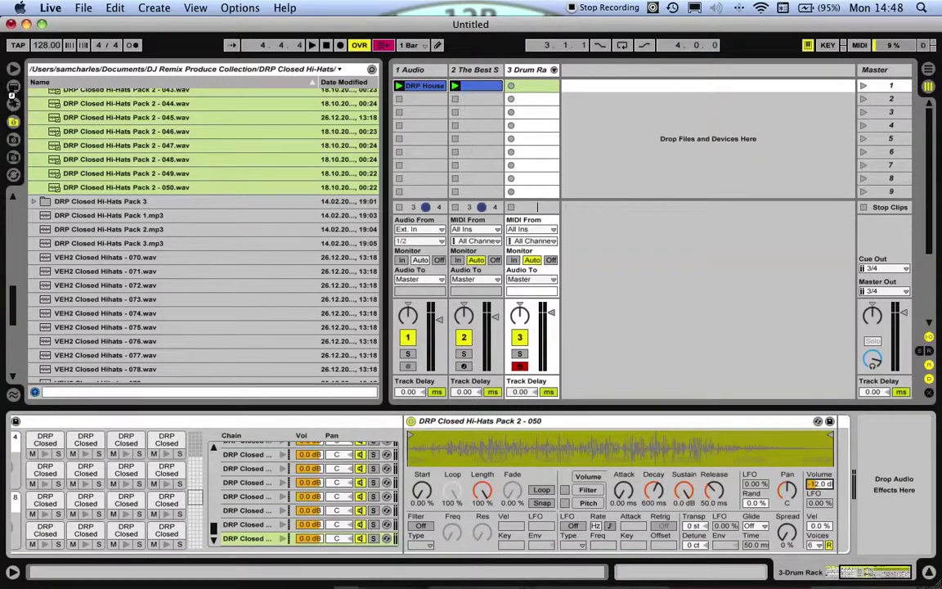
left_click(14, 86)
scroll(133, 298, "down", 15)
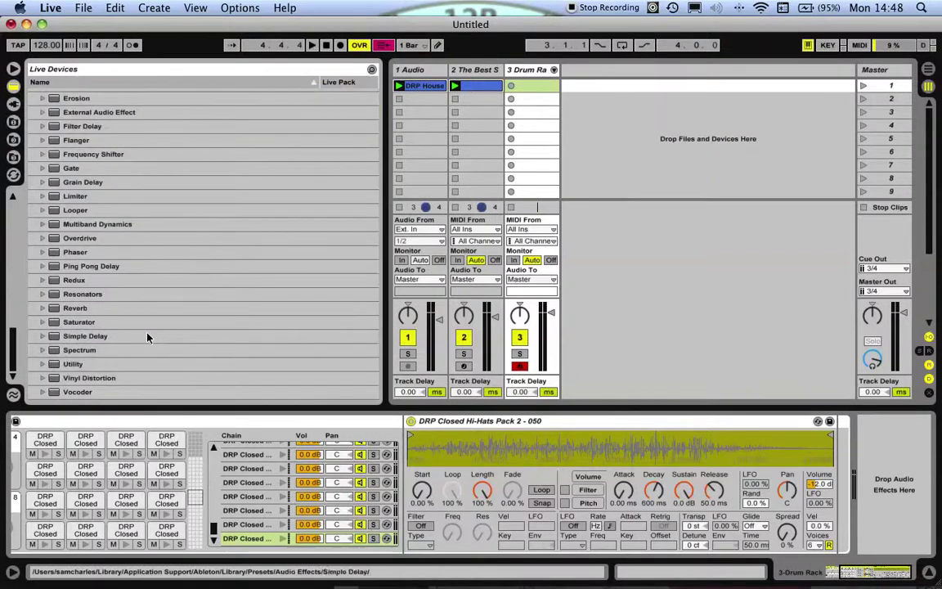
left_click(74, 365)
left_click_drag(75, 370, 882, 469)
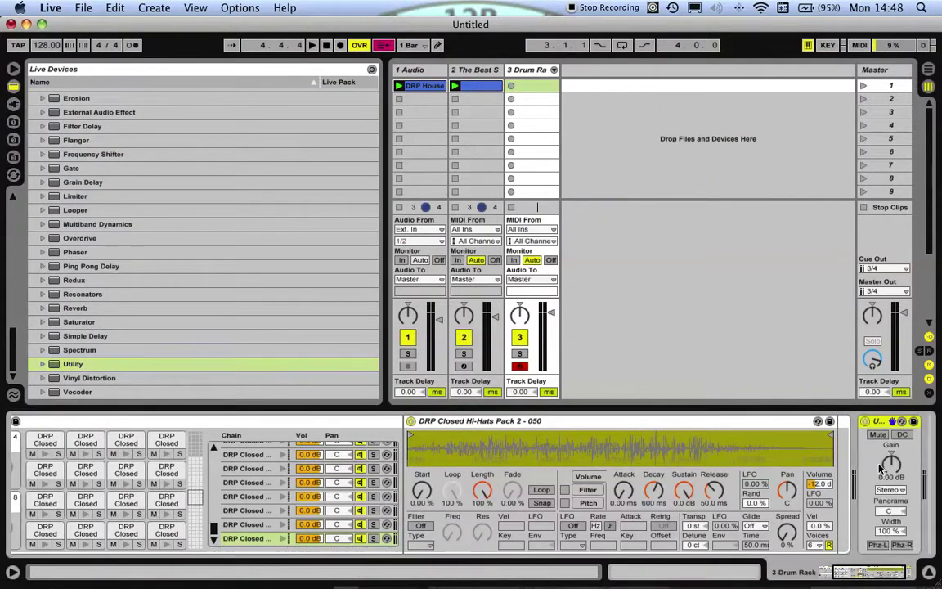
Set the Utility gain to -12 and return to the full Drum Rack view
left_click(885, 468)
type("-")
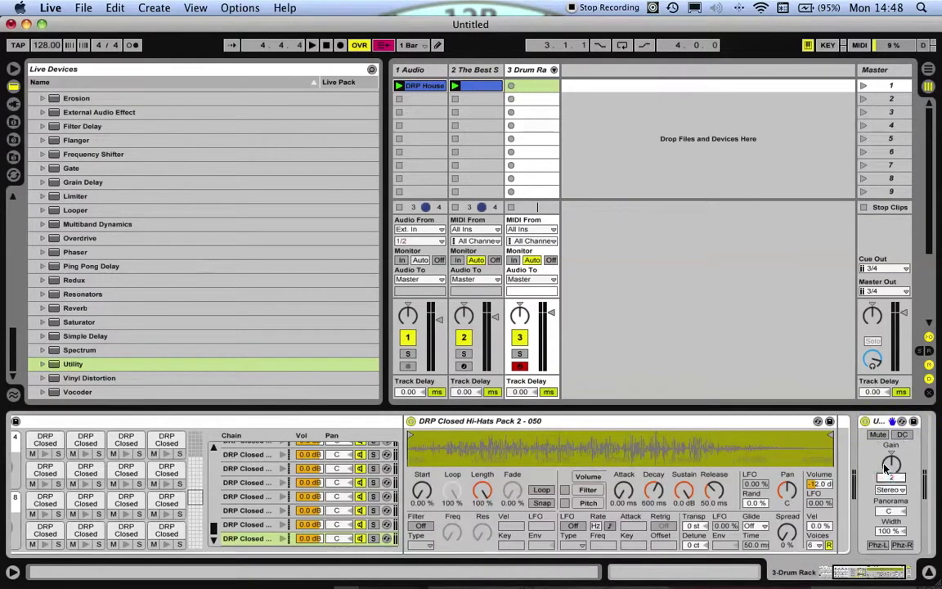
type("12")
key("Return")
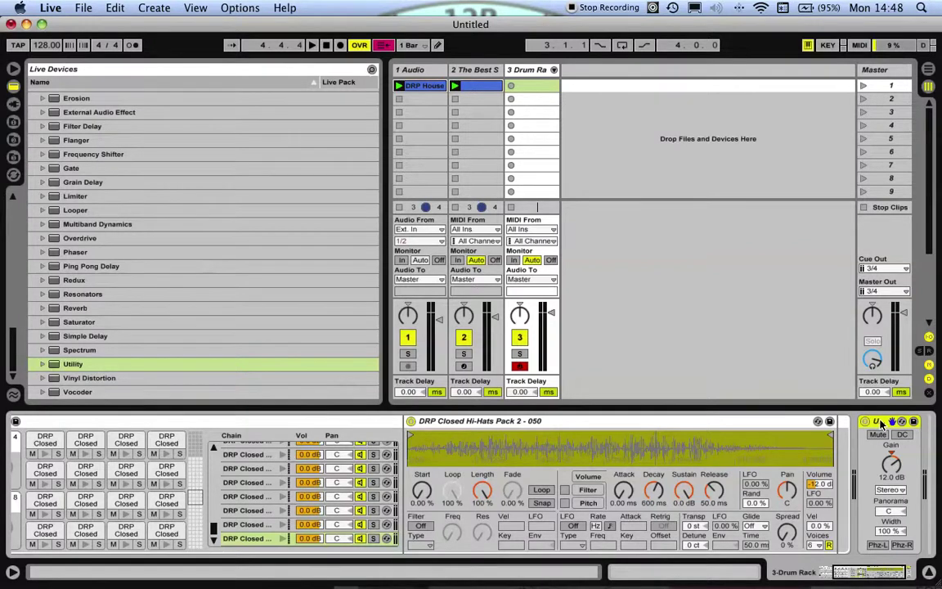
key("Delete")
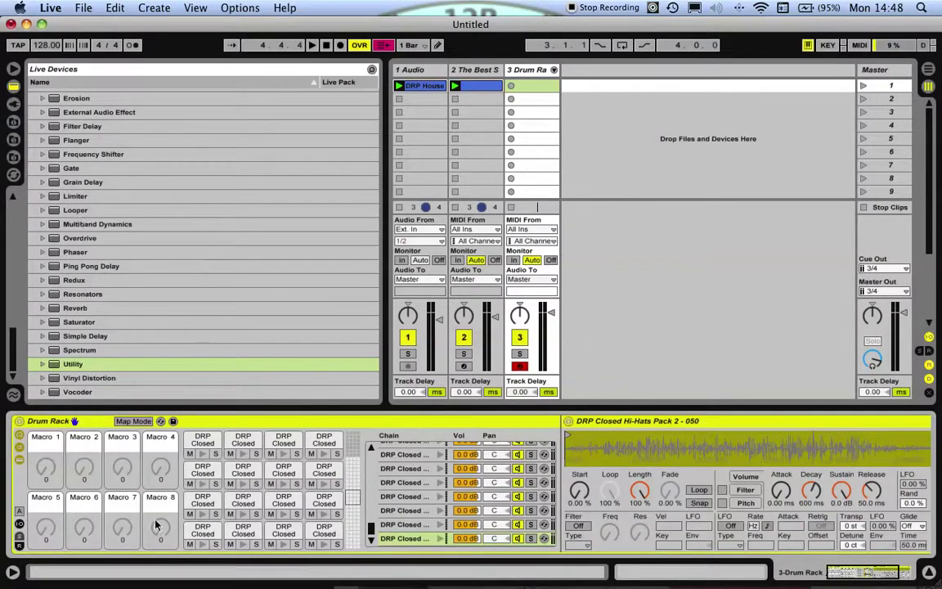
Create a new folder named 'Hi Hats' inside the Drum Rack Drums presets folder
scroll(97, 176, "up", 10)
scroll(88, 159, "up", 8)
left_click(51, 123)
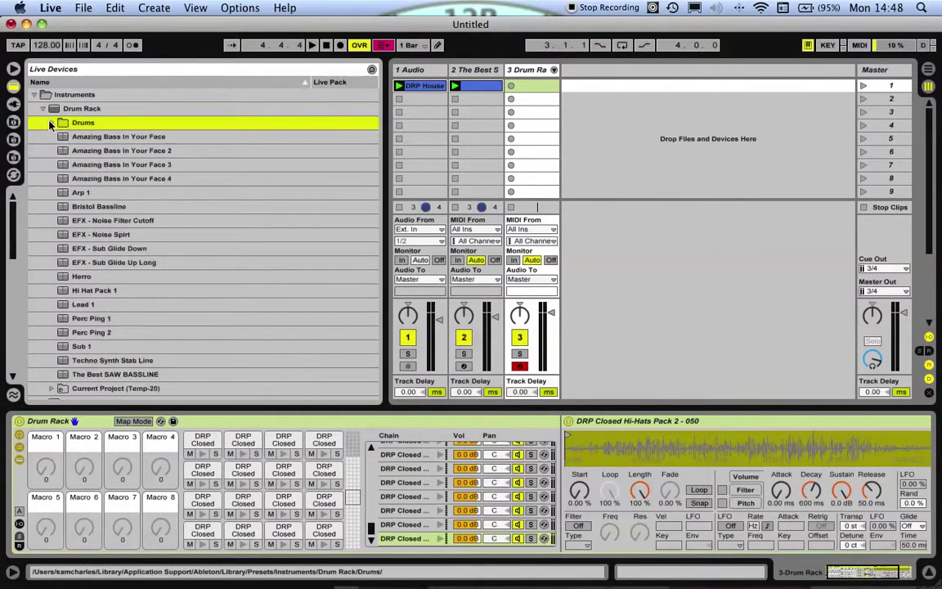
left_click(51, 123)
right_click(72, 123)
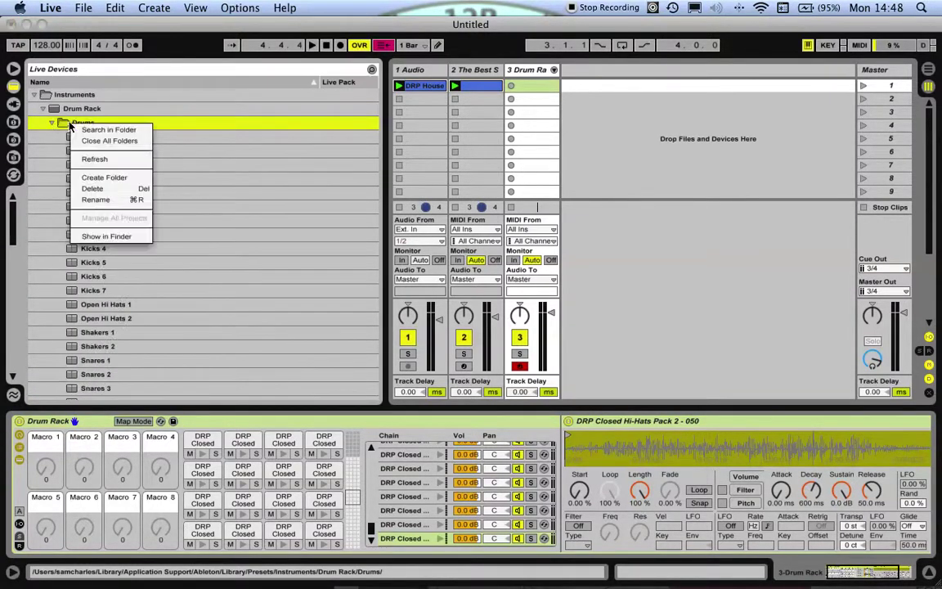
left_click(104, 179)
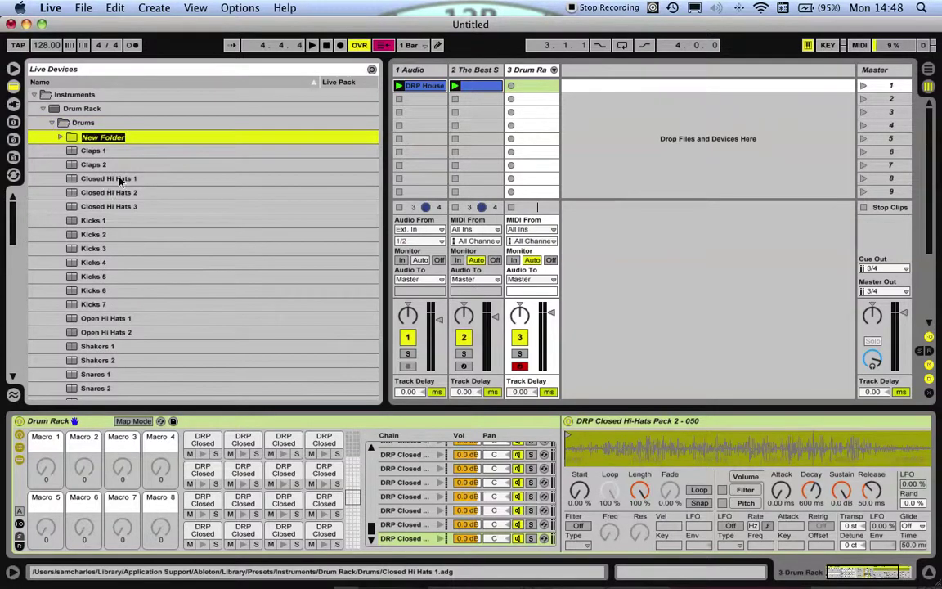
type("Hi Hats")
key("Return")
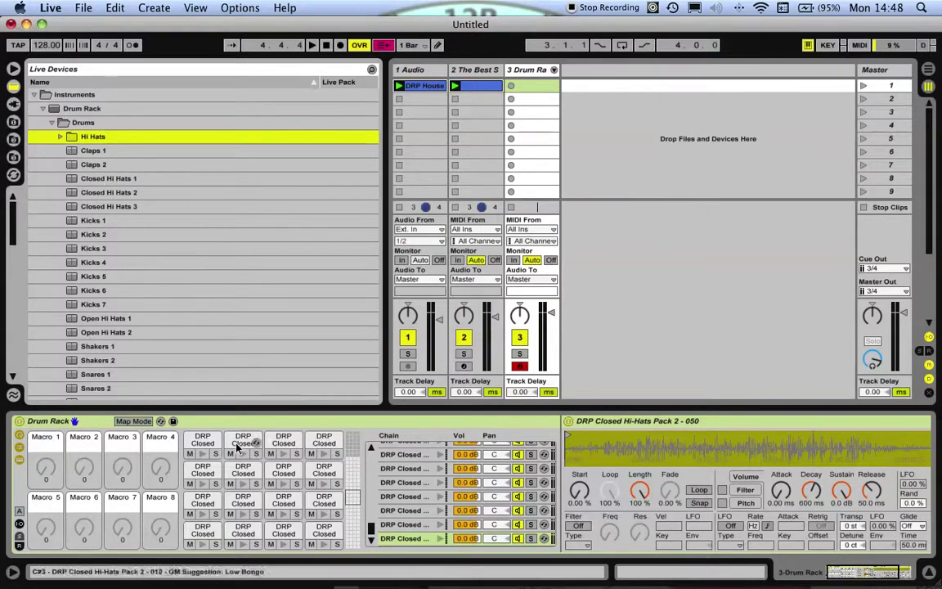
Save the Drum Rack into the Drums presets folder, bringing up the copy-files prompt
left_click(212, 421)
left_click_drag(211, 423, 114, 141)
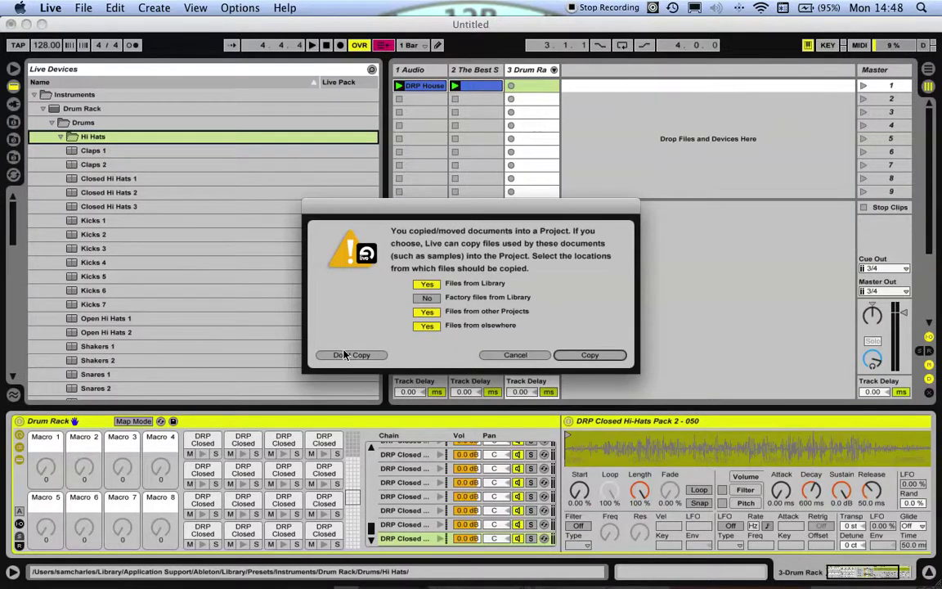
left_click(507, 354)
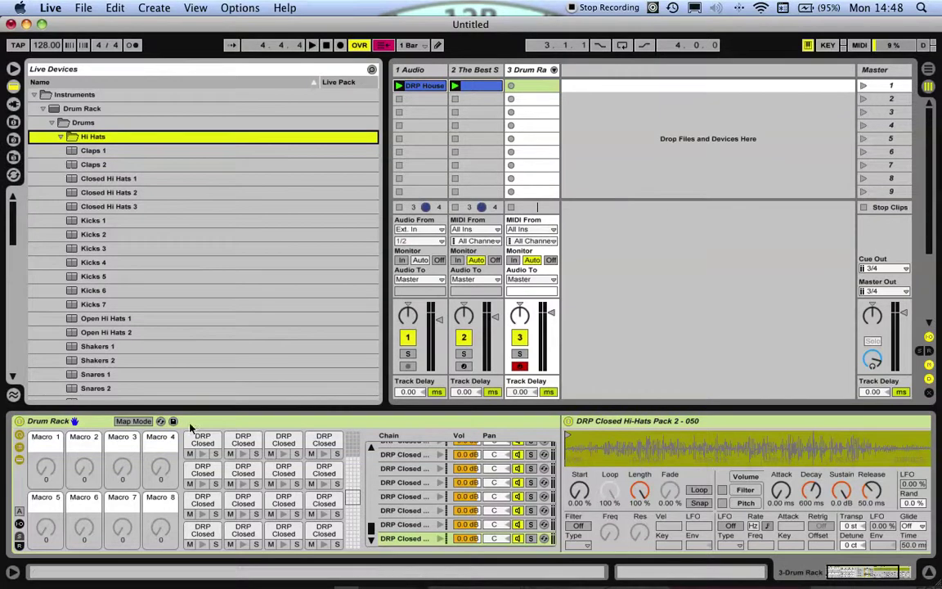
left_click(236, 431)
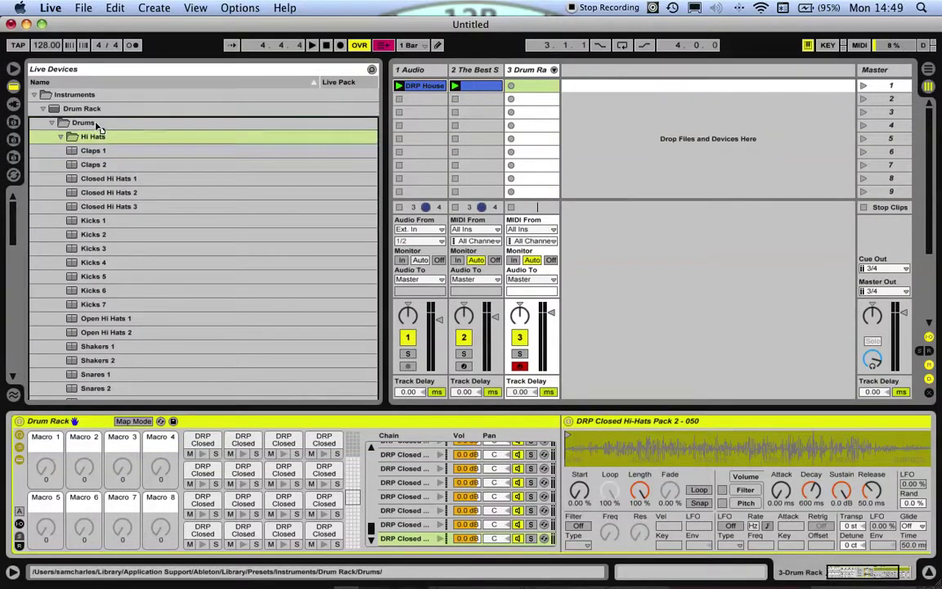
left_click_drag(96, 127, 91, 123)
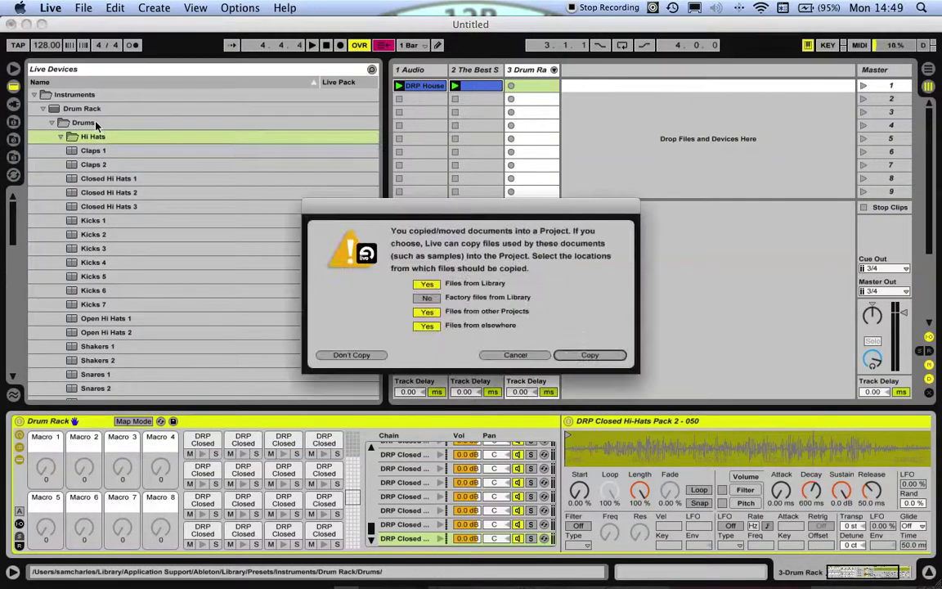
Save the preset without copying samples and name it 'Closed Hi Hats 4'
left_click(357, 354)
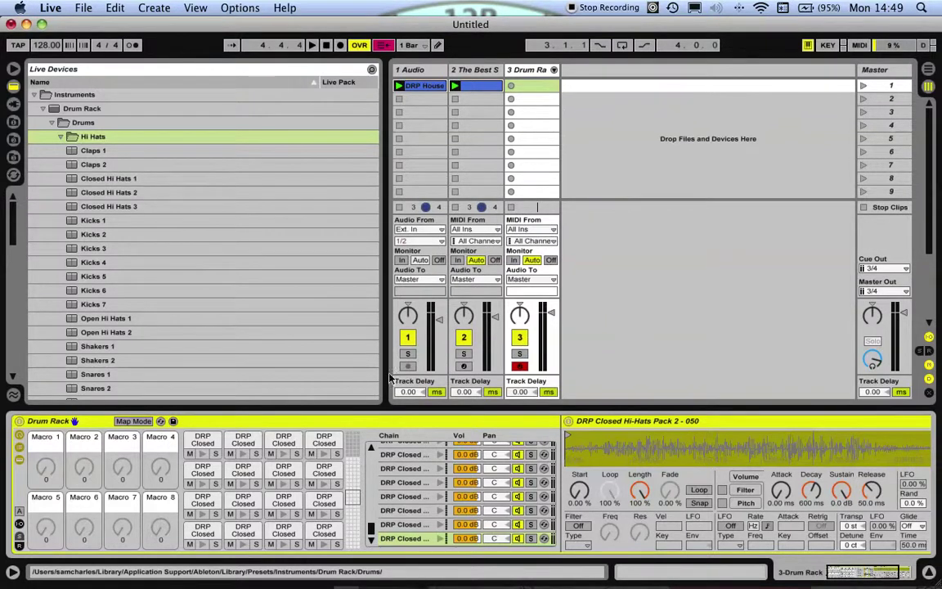
left_click_drag(49, 421, 105, 306)
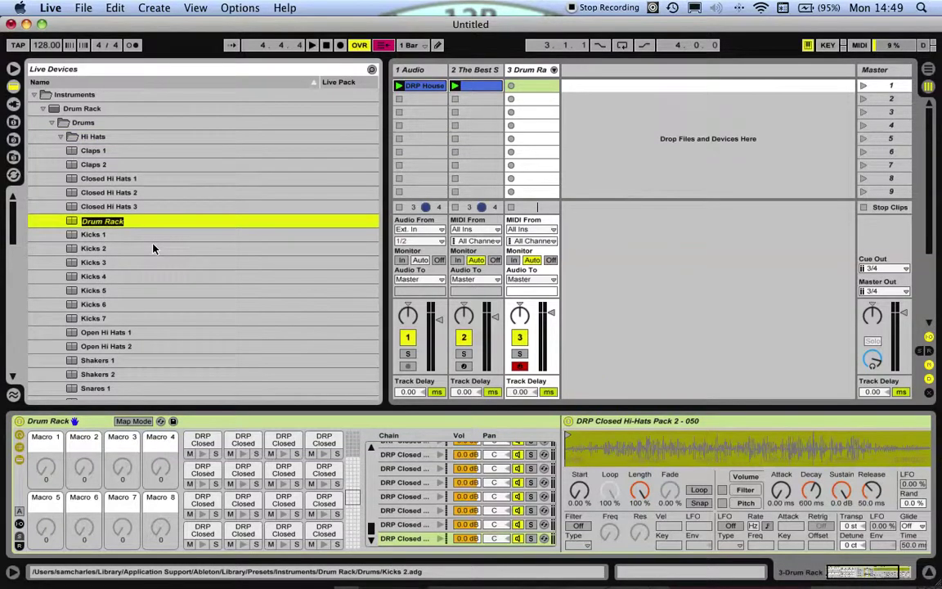
type("Closed")
type(" Hi Cl")
key("BackSpace")
key("BackSpace")
key("BackSpace")
type("Hats 4")
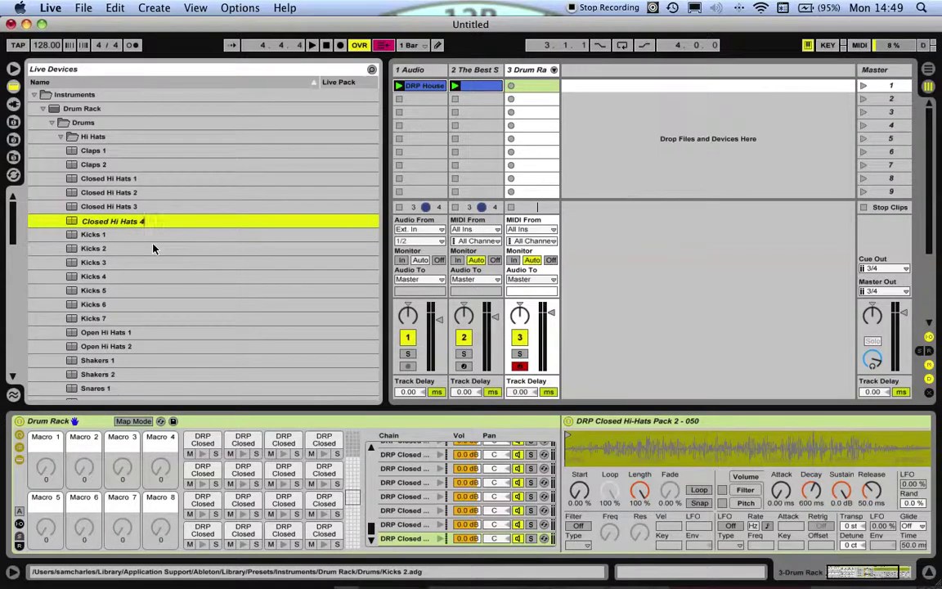
key("Return")
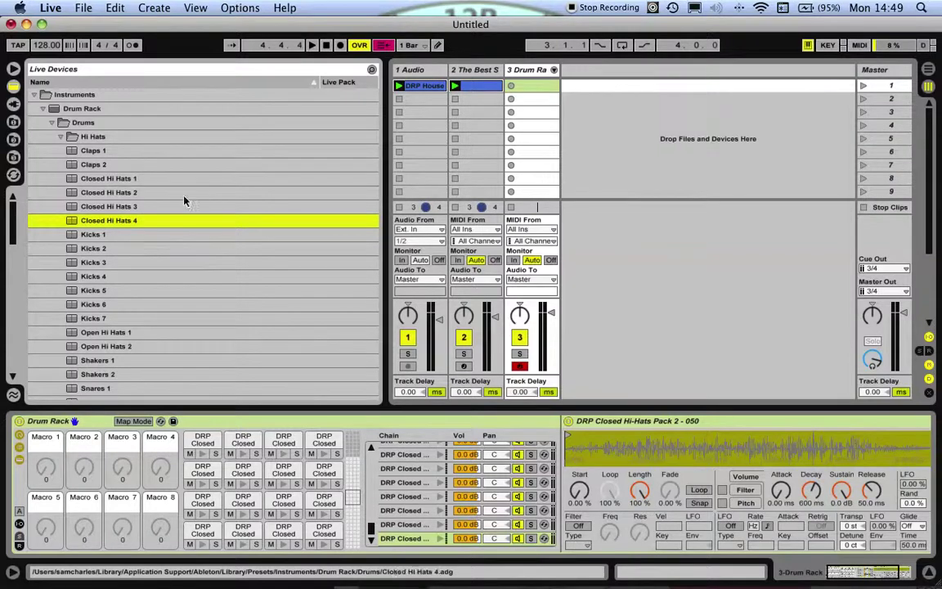
left_click(527, 70)
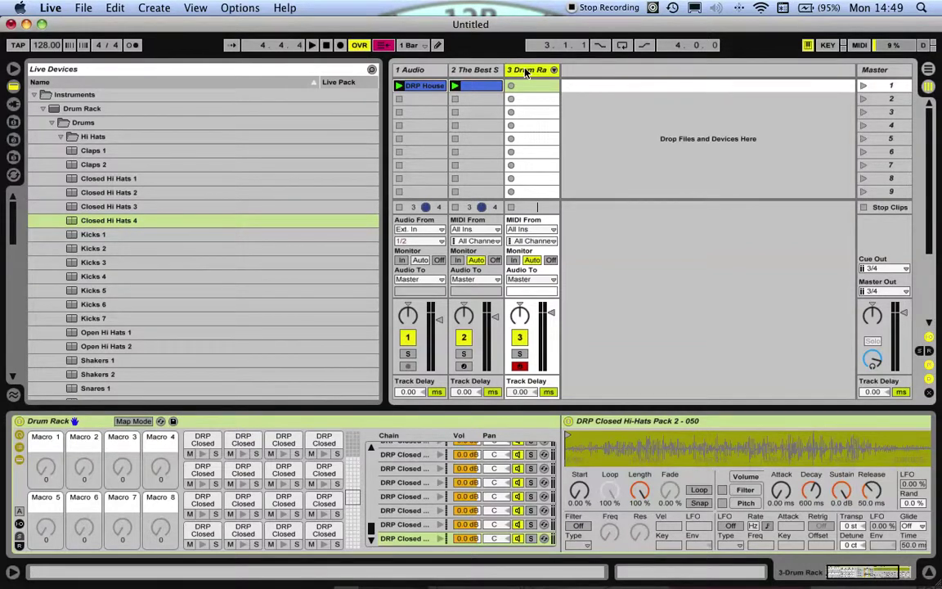
Delete the original Drum Rack track and load Closed Hi Hats 4 onto a new MIDI track
key("super+r")
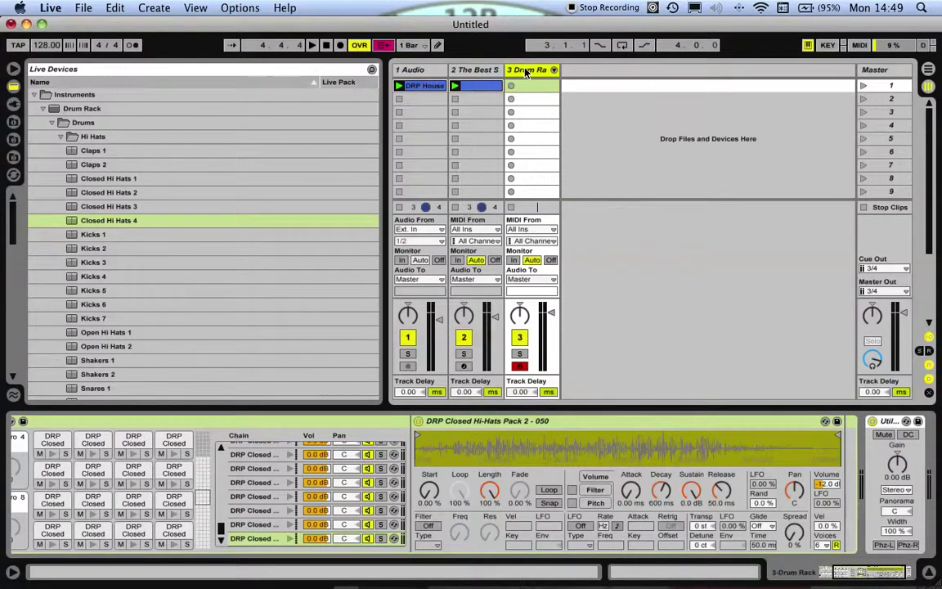
key("Delete")
left_click(90, 222)
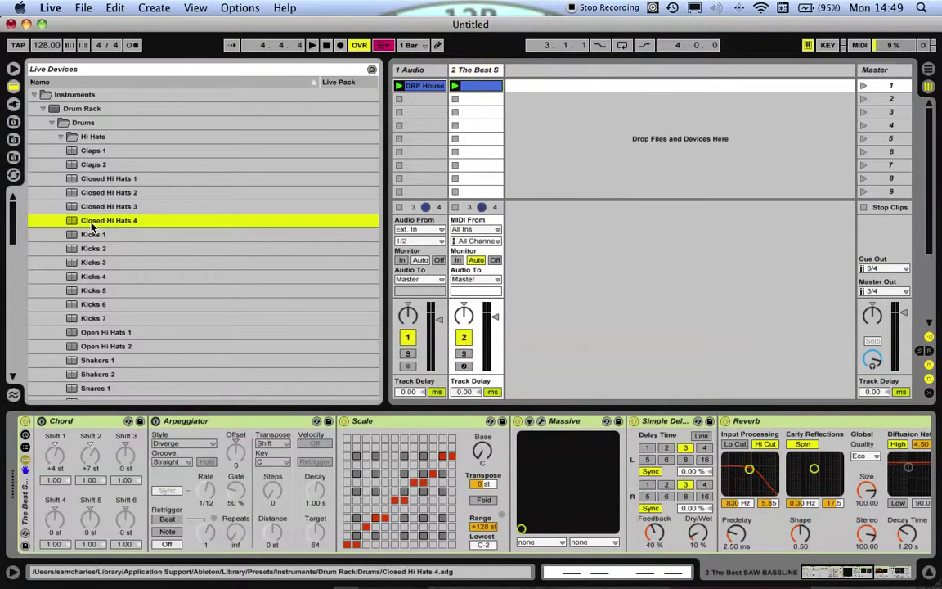
left_click_drag(91, 222, 526, 76)
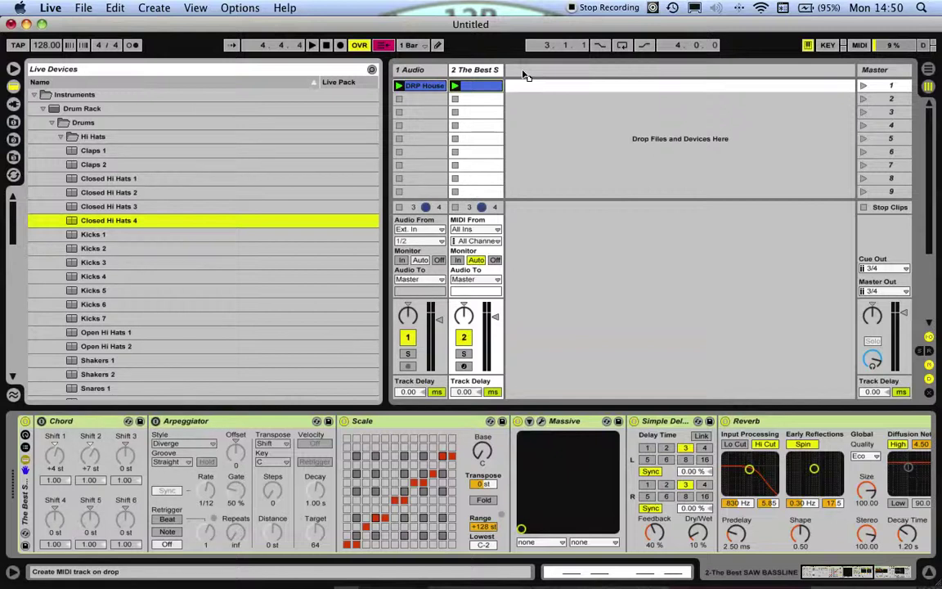
left_click_drag(526, 76, 525, 74)
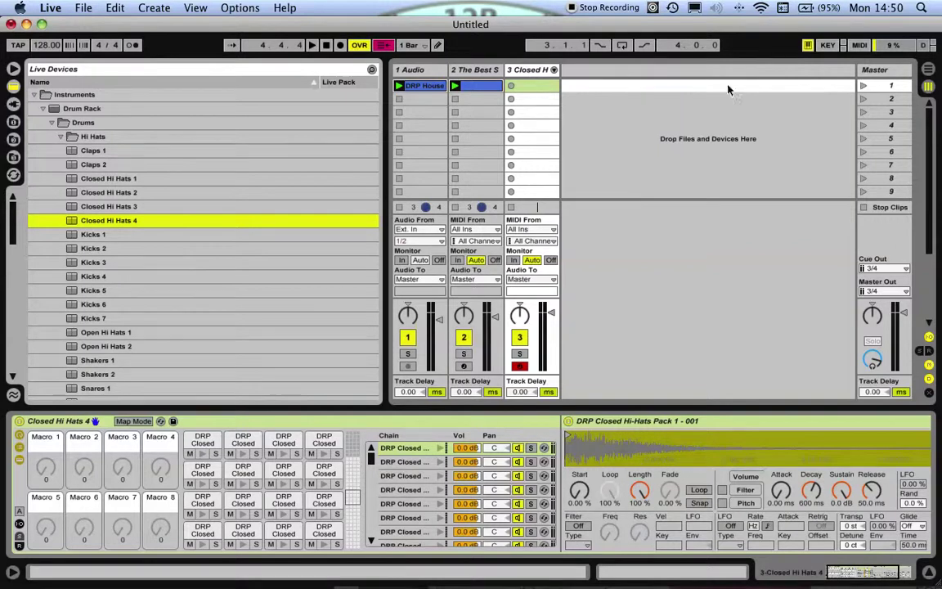
Create a one-bar clip of repeated hi-hat notes on track 3, transpose them to D#3, then stop playback
double_click(531, 85)
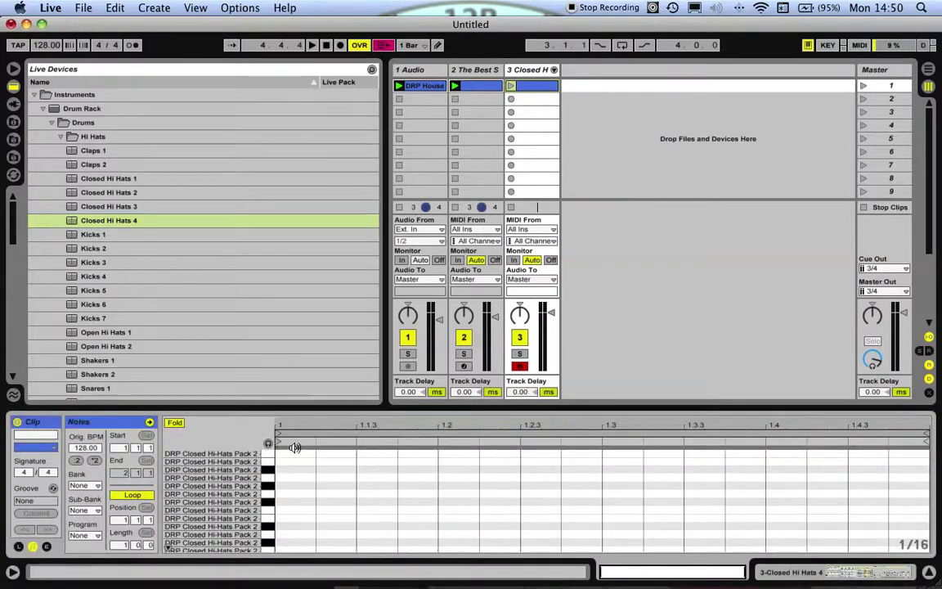
left_click_drag(294, 452, 346, 462)
key("super+d")
key("super+d")
key("super+d")
key("super+d")
key("super+d")
key("super+d")
key("super+d")
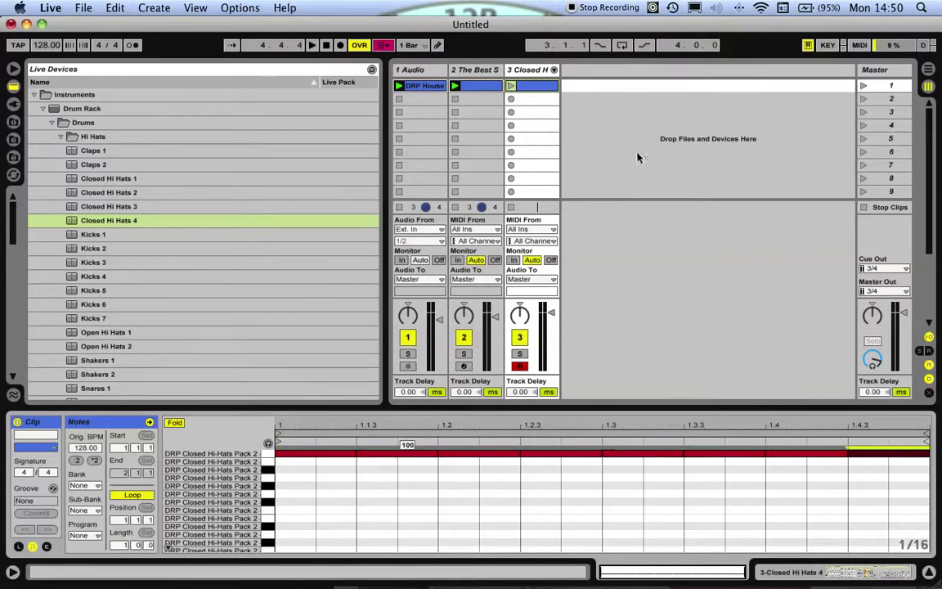
key("Return")
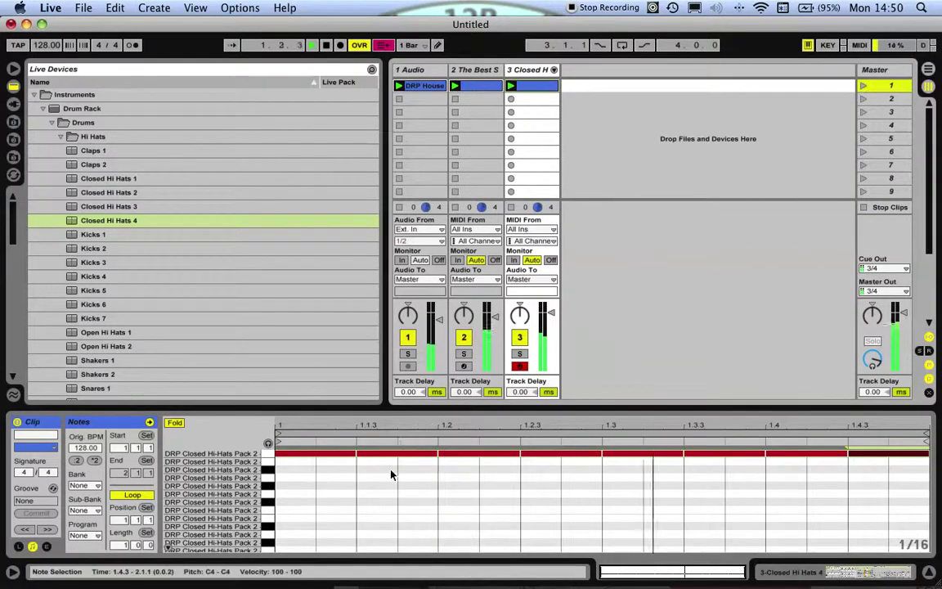
key("super+a")
key("Down")
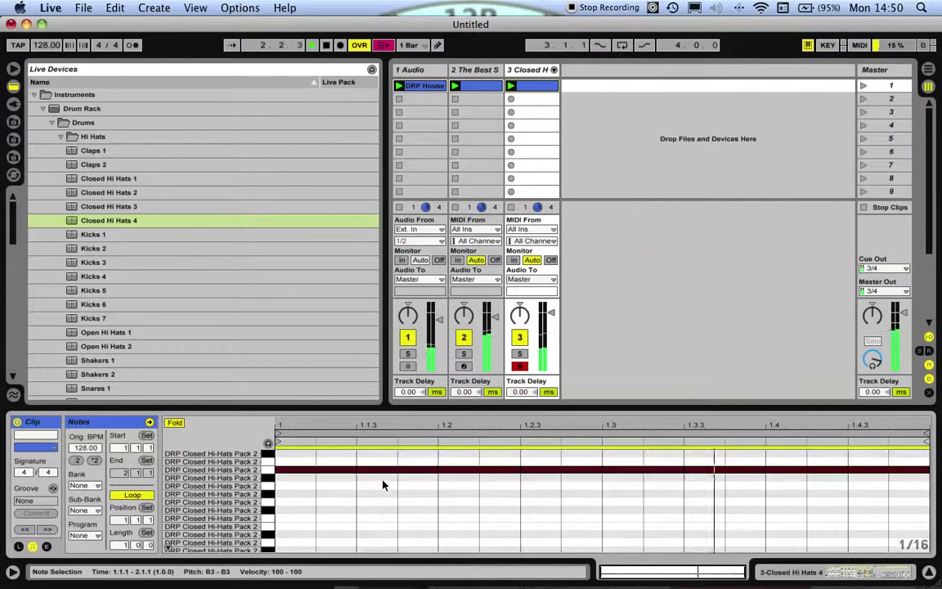
key("Down")
key("Down")
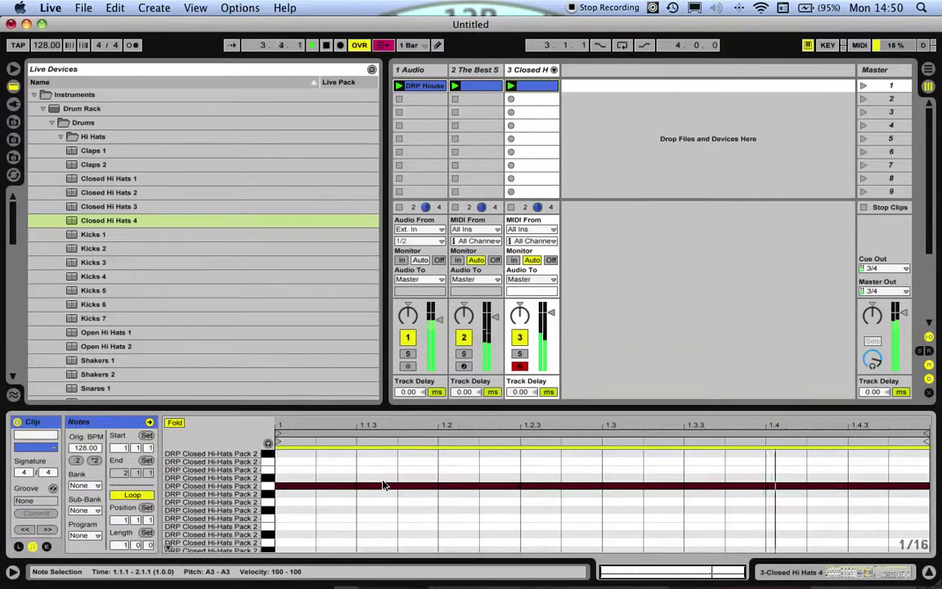
key("Down")
key("Down")
key("Down")
key("Down")
key("Down")
key("Down")
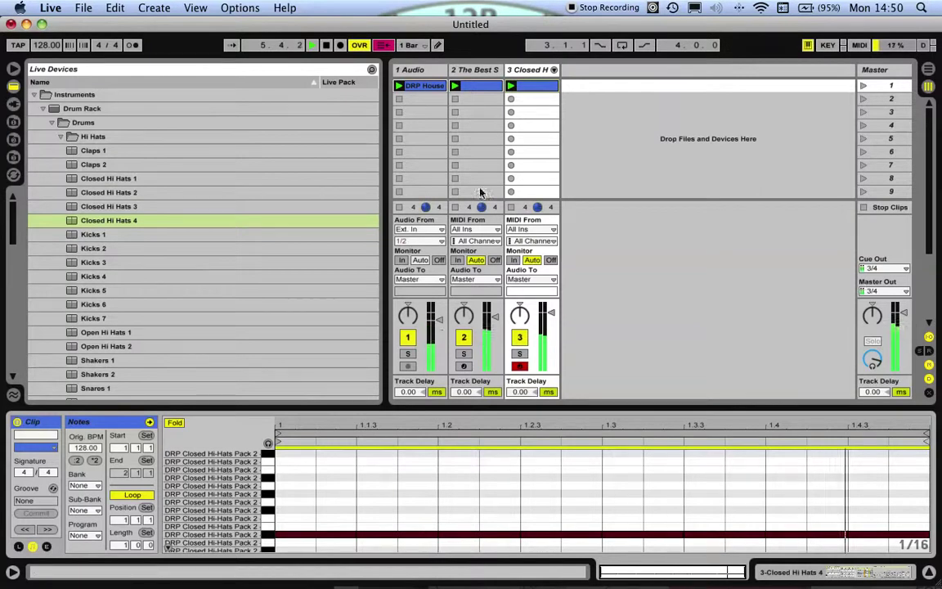
key("space")
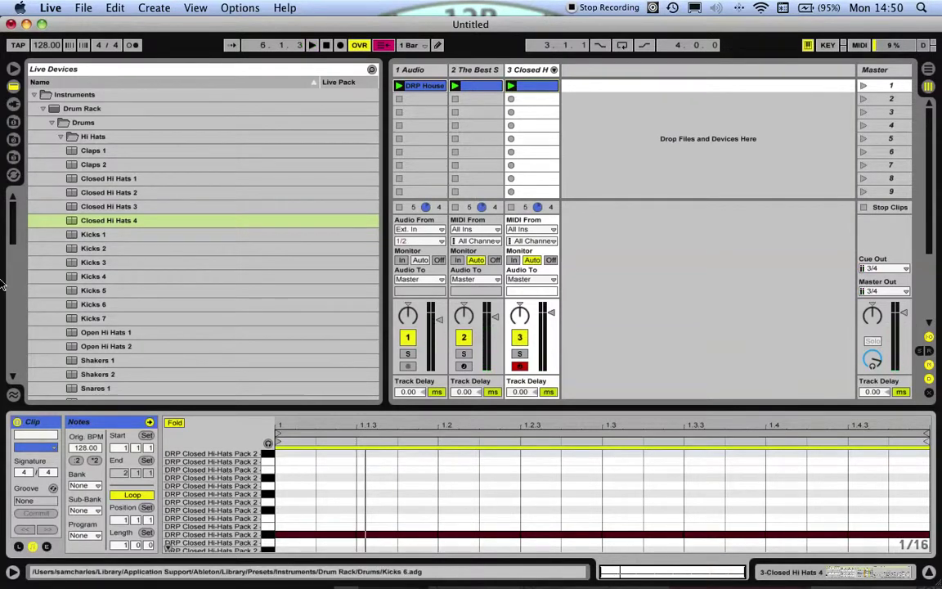
left_click(52, 123)
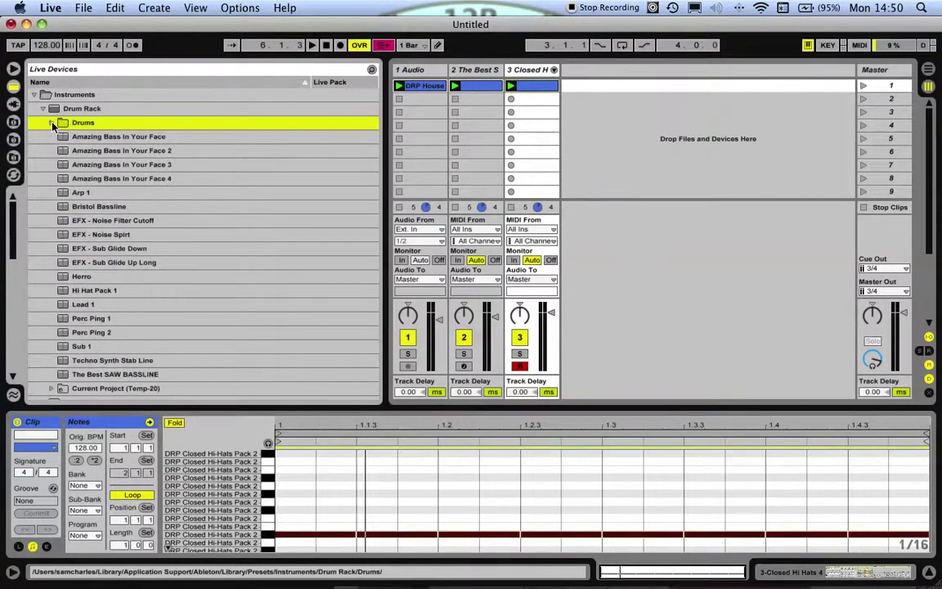
left_click(52, 123)
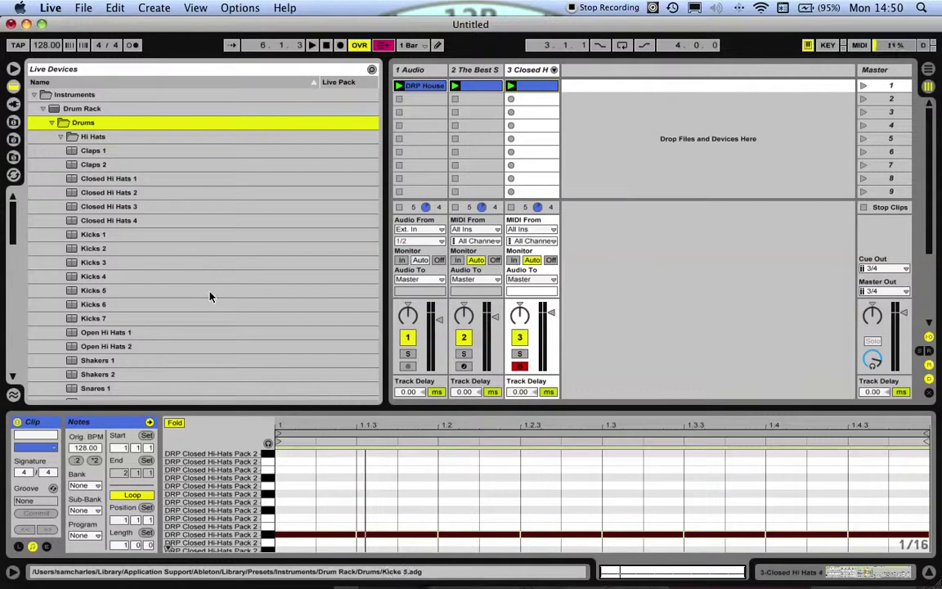